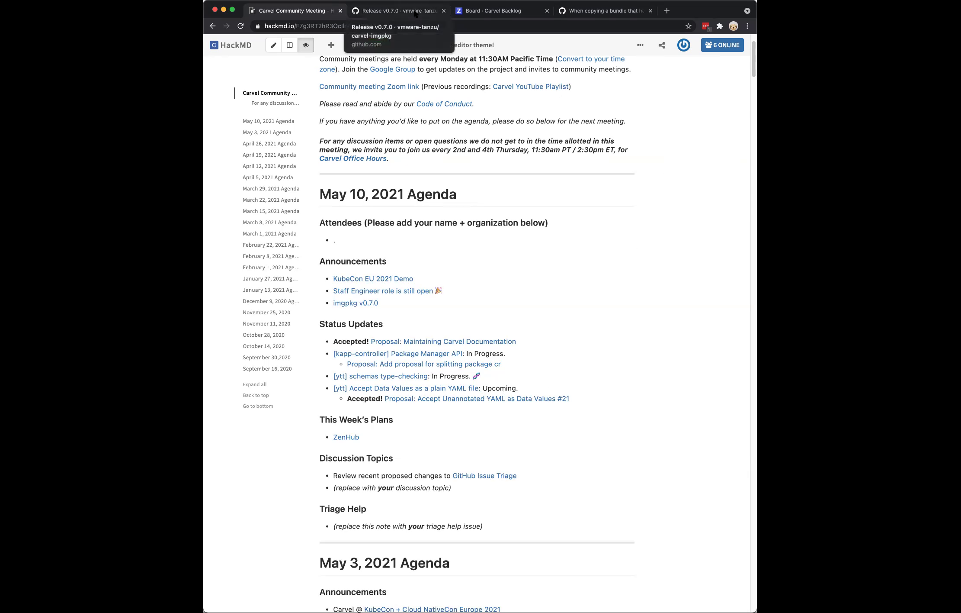
Close the imgpkg v0.7.0 release and bundle-copying issue pages, and switch to the Carvel Backlog board in ZenHub.
{"action": "left_click", "coordinate": [444, 10]}
{"action": "left_click", "coordinate": [547, 11]}
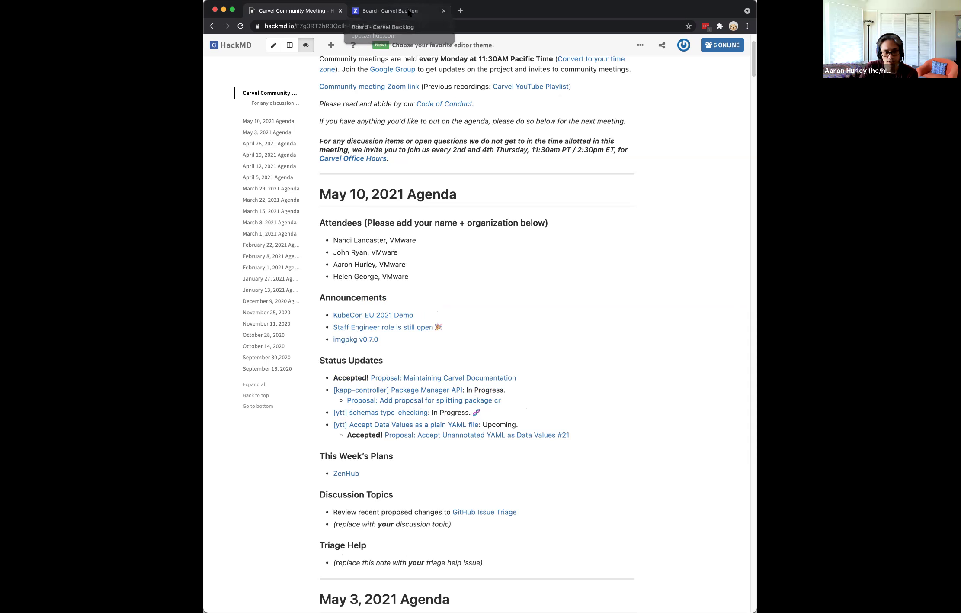
{"action": "left_click", "coordinate": [408, 12]}
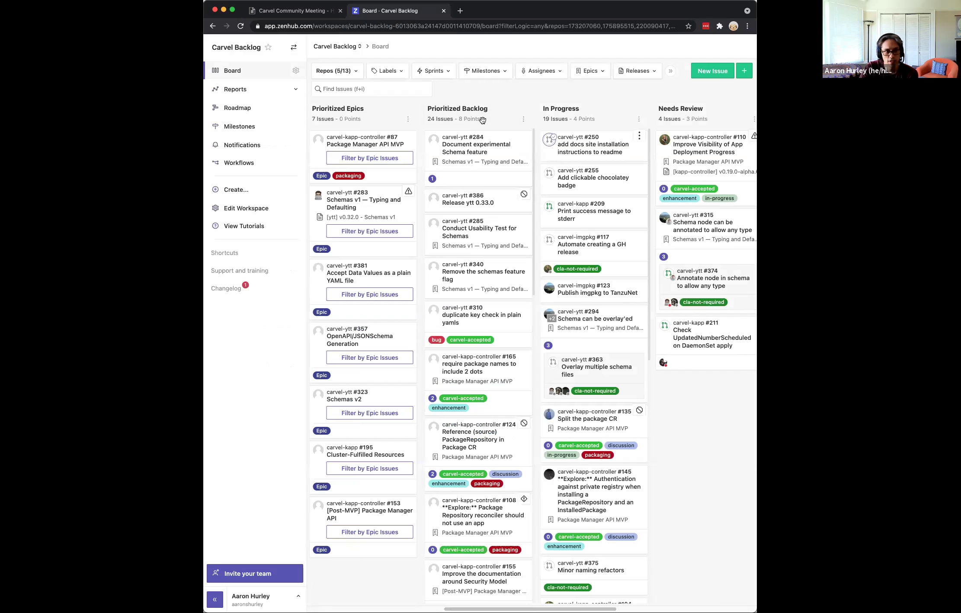
Filter the board by the "Schemas v1 — Typing and Defaulting" epic and set the estimate of "Conduct Usability Test for Schemas" to 1.
{"action": "left_click", "coordinate": [373, 234]}
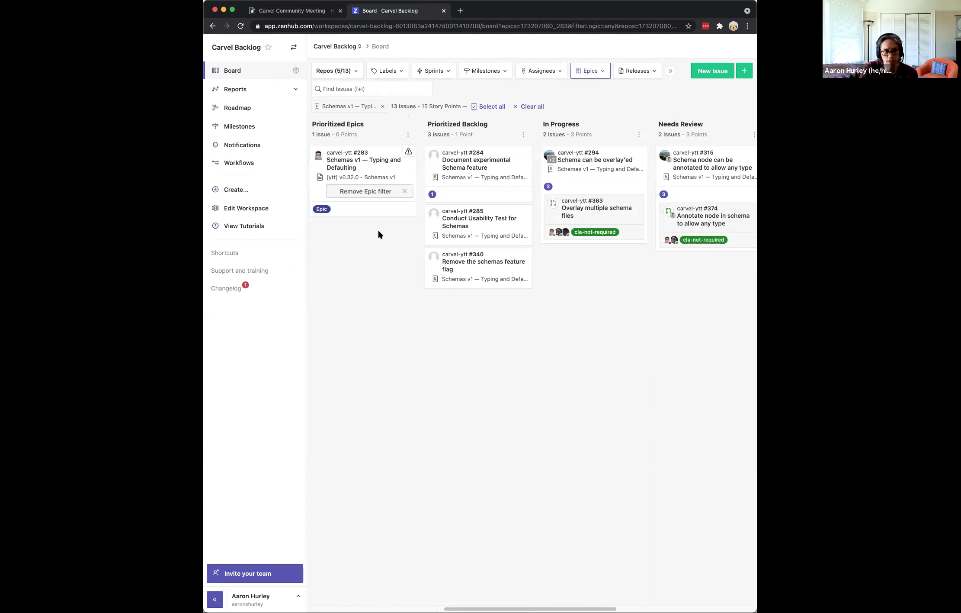
{"action": "left_click", "coordinate": [493, 219]}
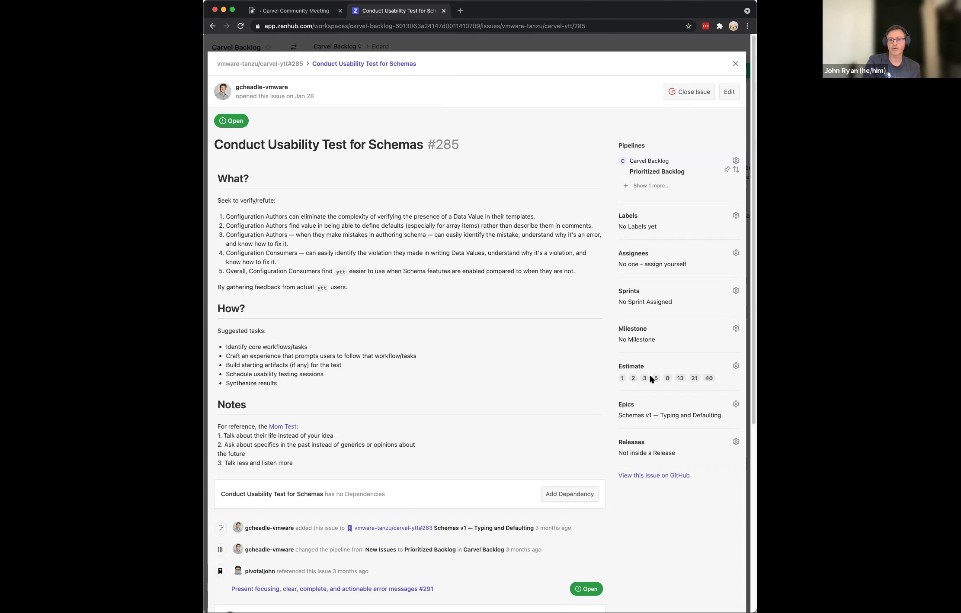
{"action": "left_click", "coordinate": [625, 379]}
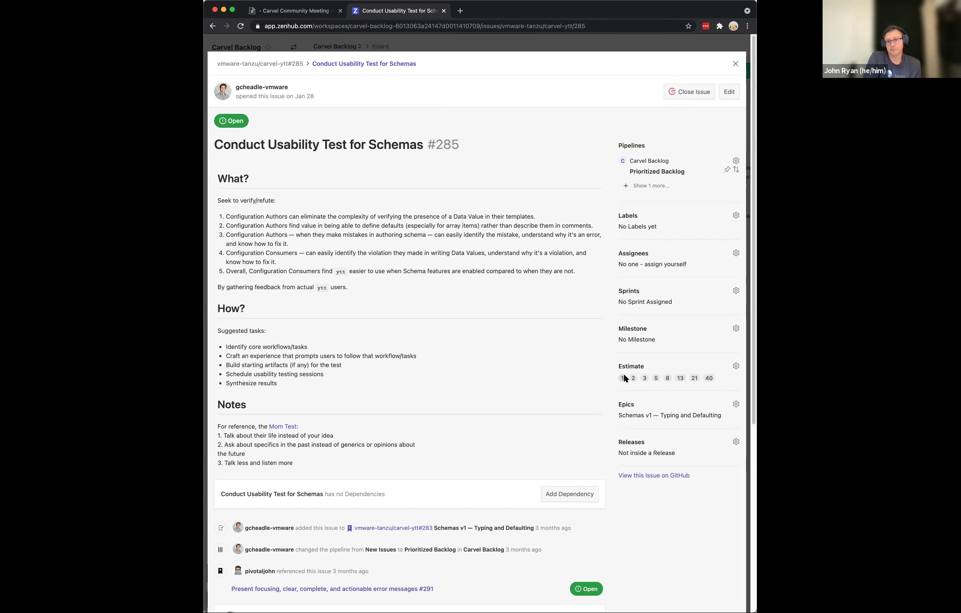
{"action": "left_click", "coordinate": [736, 65]}
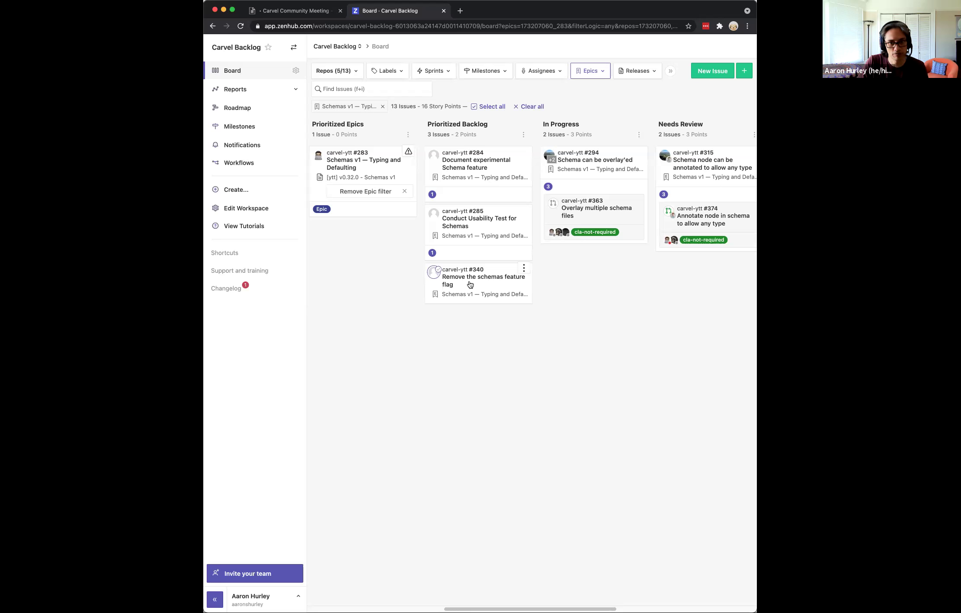
Filter the board by the "Accept Data Values as a plain YAML file" epic instead, and review that epic's description.
{"action": "left_click", "coordinate": [379, 193]}
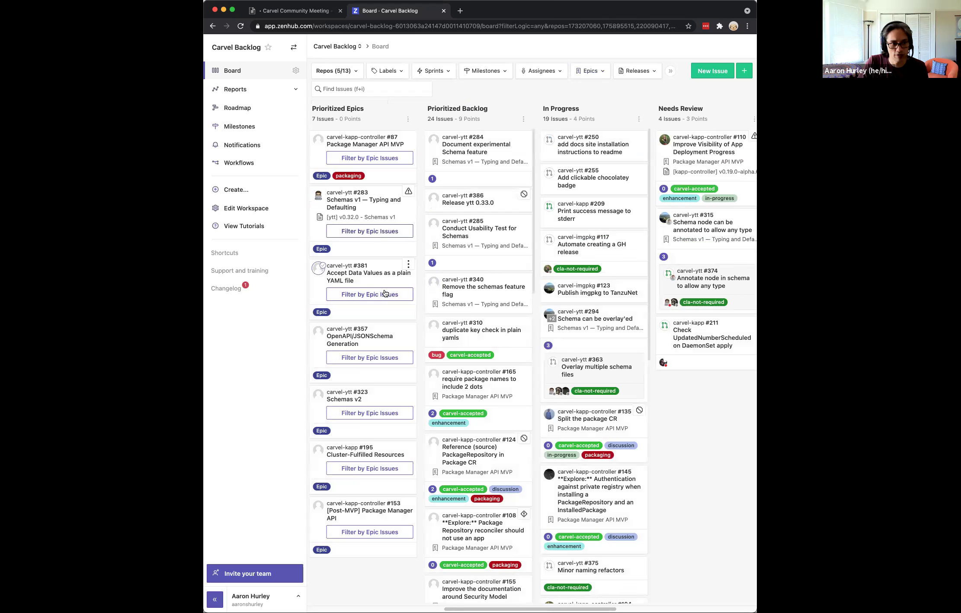
{"action": "left_click", "coordinate": [382, 294]}
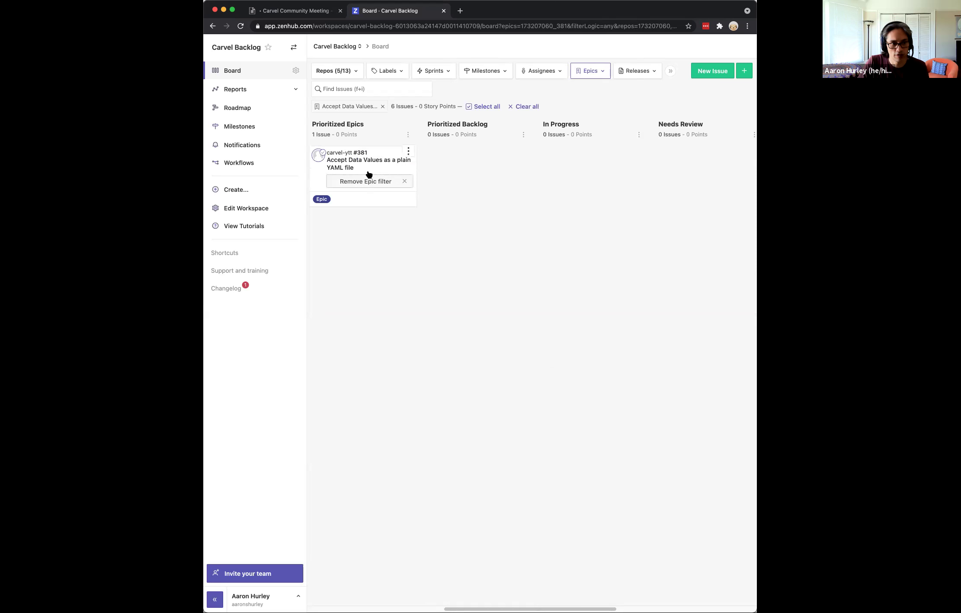
{"action": "left_click", "coordinate": [370, 164]}
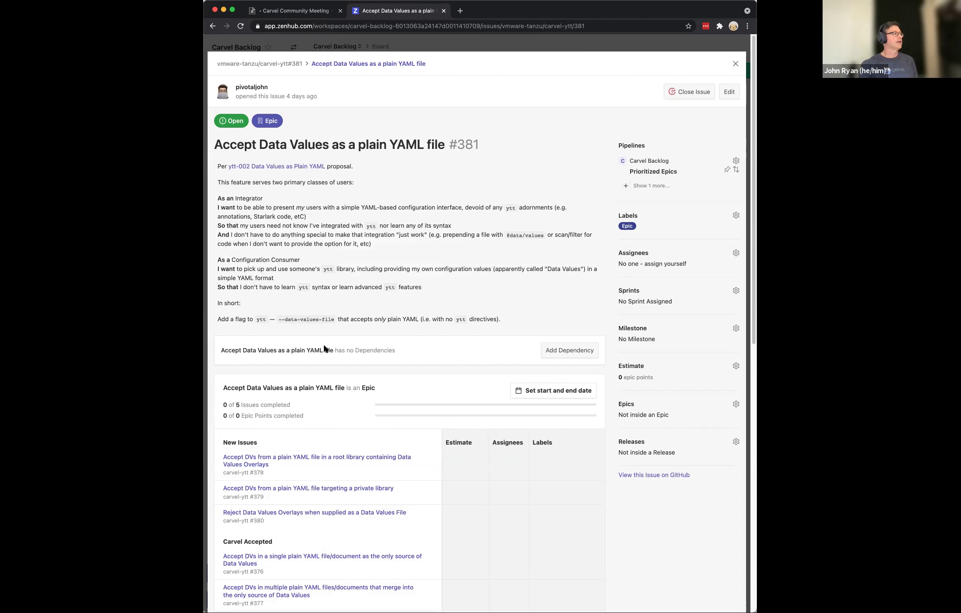
{"action": "triple_click", "coordinate": [283, 319]}
{"action": "left_click", "coordinate": [301, 319]}
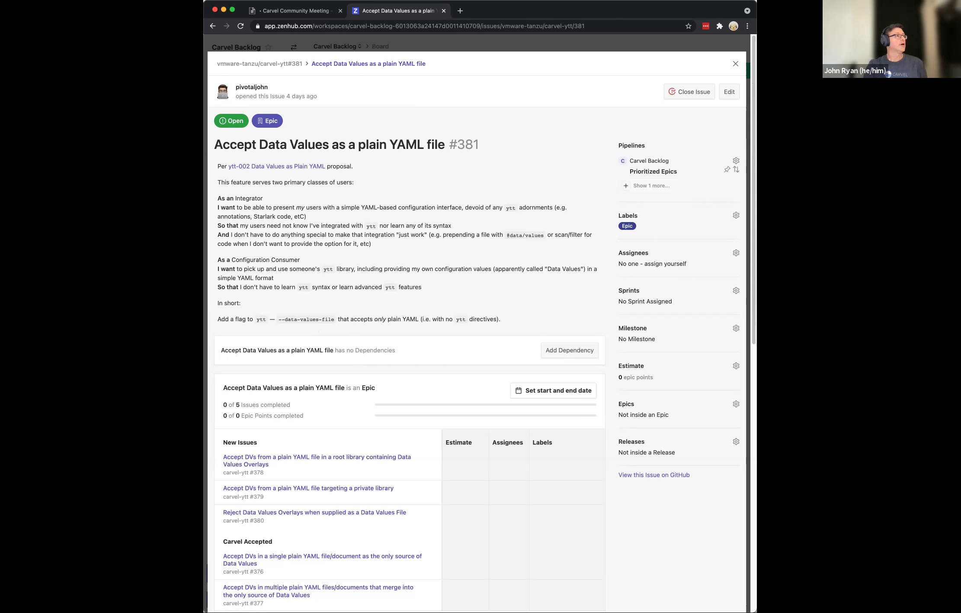
{"action": "left_click", "coordinate": [737, 65]}
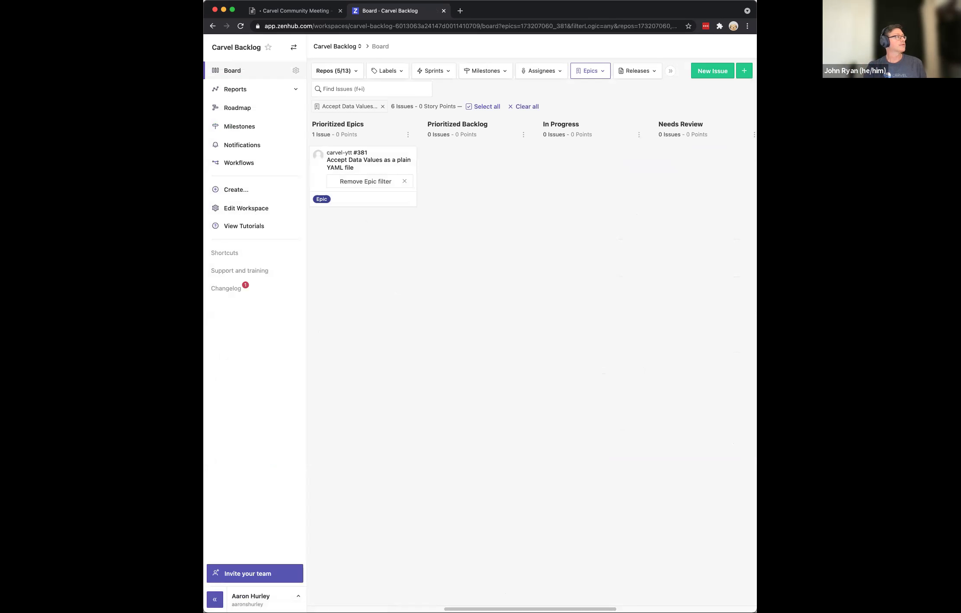
Open issue #376 in the Carvel Accepted pipeline and read its scenarios, documentation and corner-case notes.
{"action": "scroll", "coordinate": [326, 582], "scroll_direction": "left", "scroll_amount": 8}
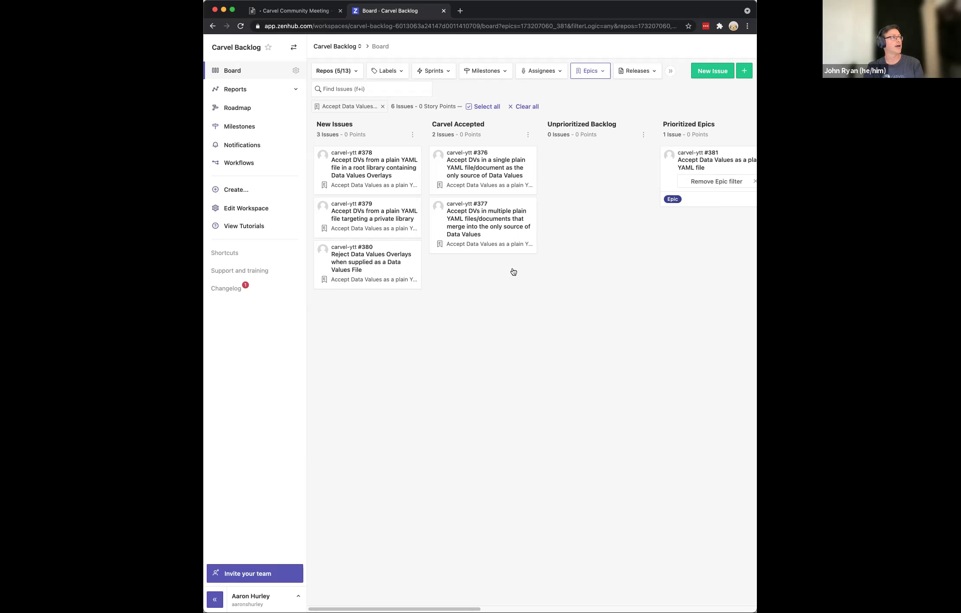
{"action": "left_click", "coordinate": [492, 173]}
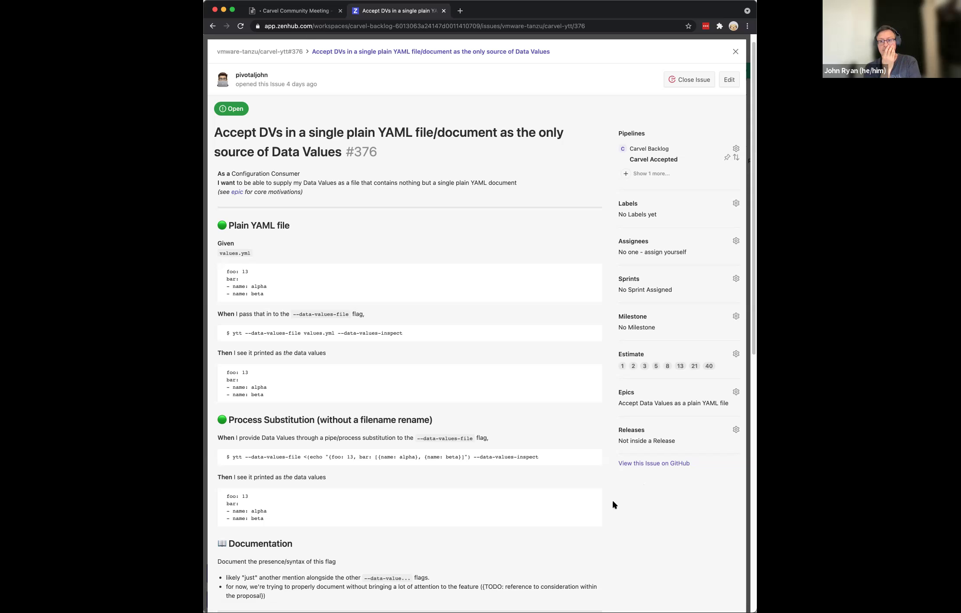
{"action": "scroll", "coordinate": [614, 504], "scroll_direction": "down", "scroll_amount": 1}
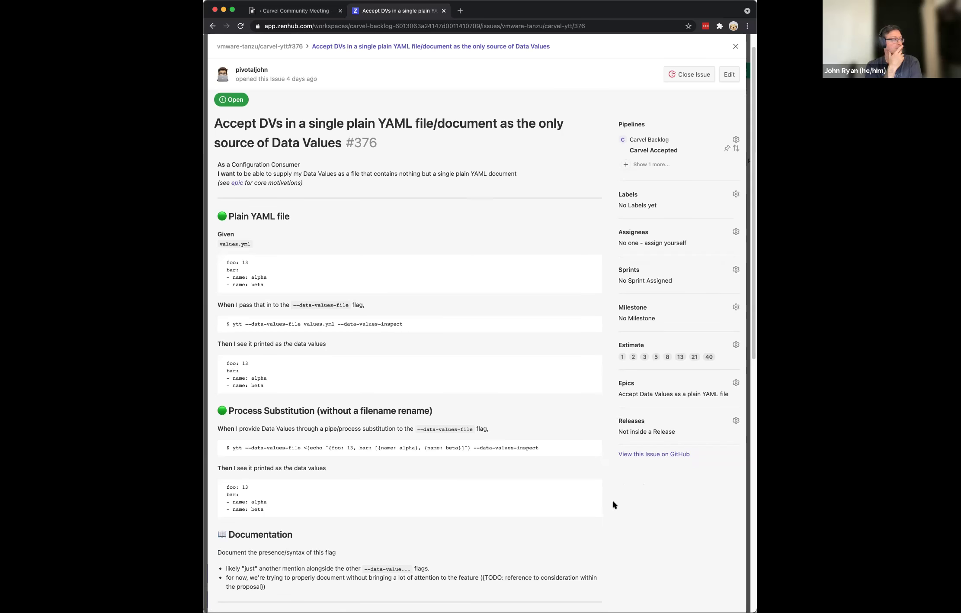
{"action": "scroll", "coordinate": [615, 504], "scroll_direction": "down", "scroll_amount": 2}
{"action": "scroll", "coordinate": [614, 504], "scroll_direction": "down", "scroll_amount": 1}
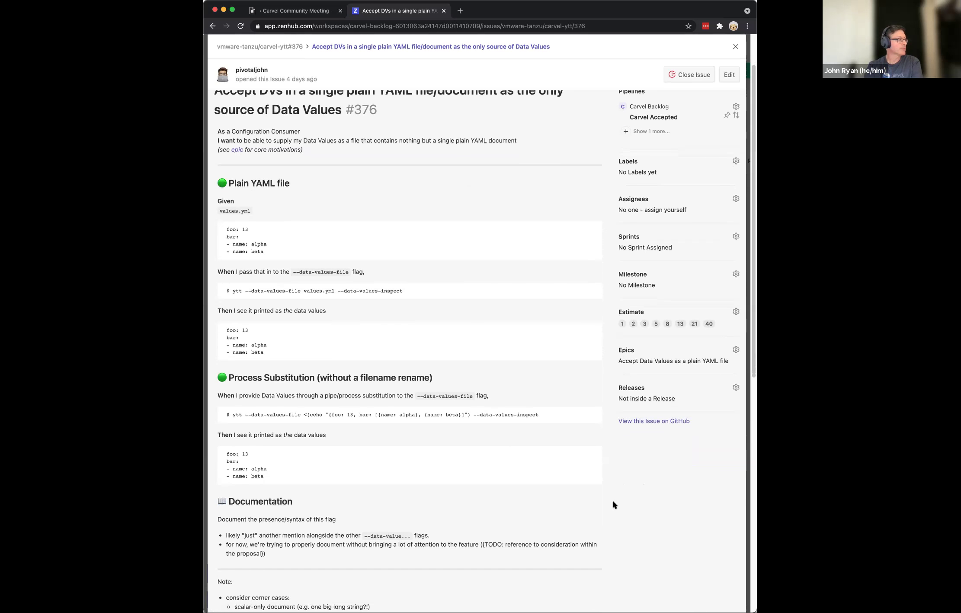
{"action": "scroll", "coordinate": [614, 504], "scroll_direction": "down", "scroll_amount": 3}
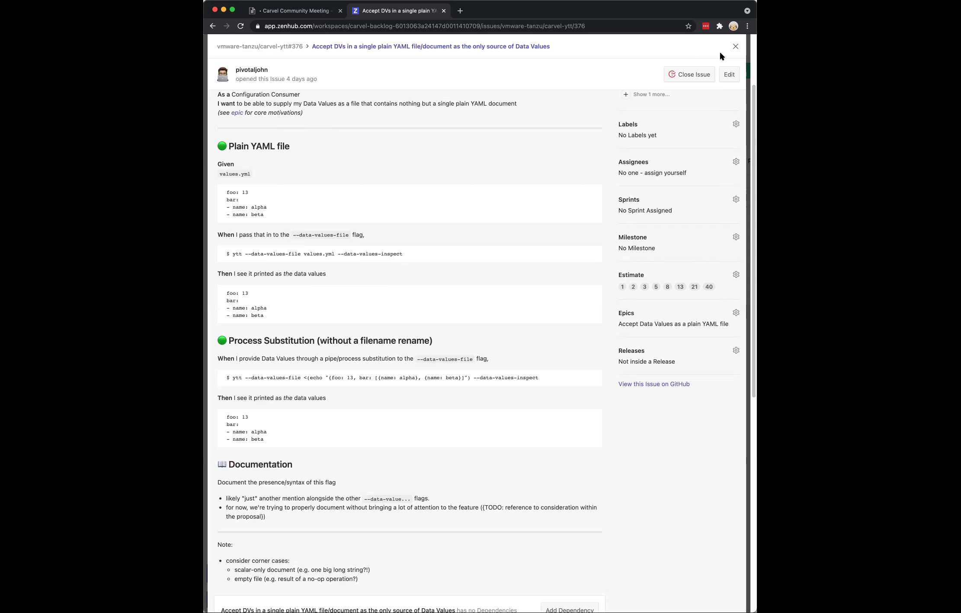
Start editing issue #376's description and change the "Note:" heading at its end to "Notes:".
{"action": "left_click", "coordinate": [729, 75]}
{"action": "left_click", "coordinate": [441, 179]}
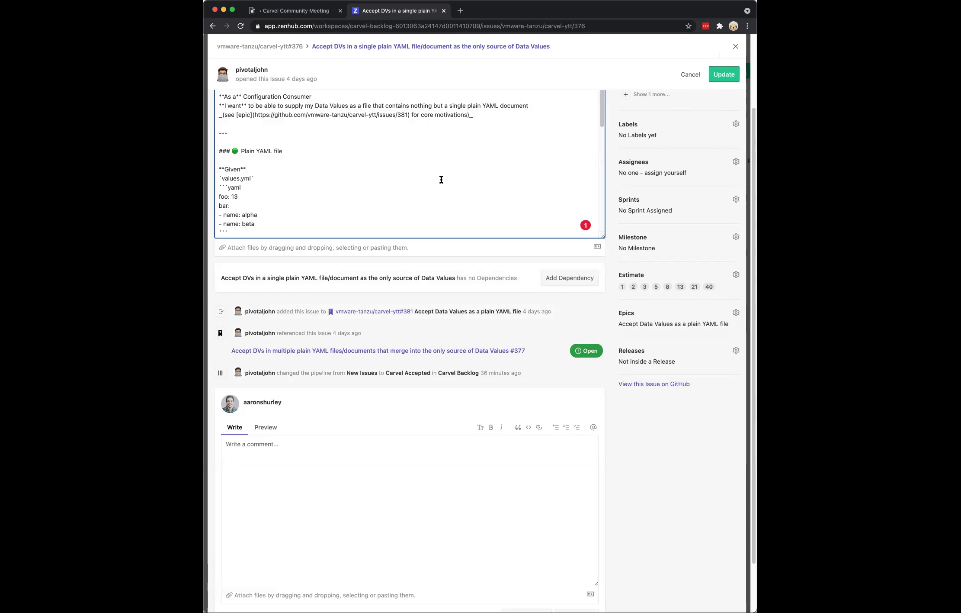
{"action": "key", "text": "super+Down"}
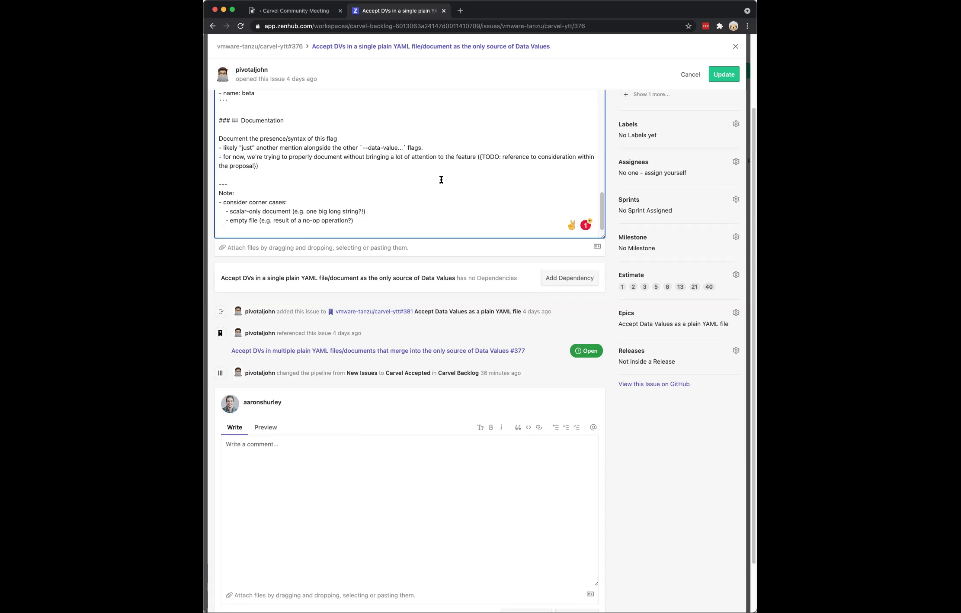
{"action": "type", "text": "s:"}
Append the bullet "for this story, we're only concerned about using `--data-values-file` once per command." to the notes.
{"action": "key", "text": "super+Down"}
{"action": "type", "text": "- for this s"}
{"action": "type", "text": "tory, "}
{"action": "type", "text": "we're only"}
{"action": "type", "text": " cons"}
{"action": "type", "text": "cerned about using "}
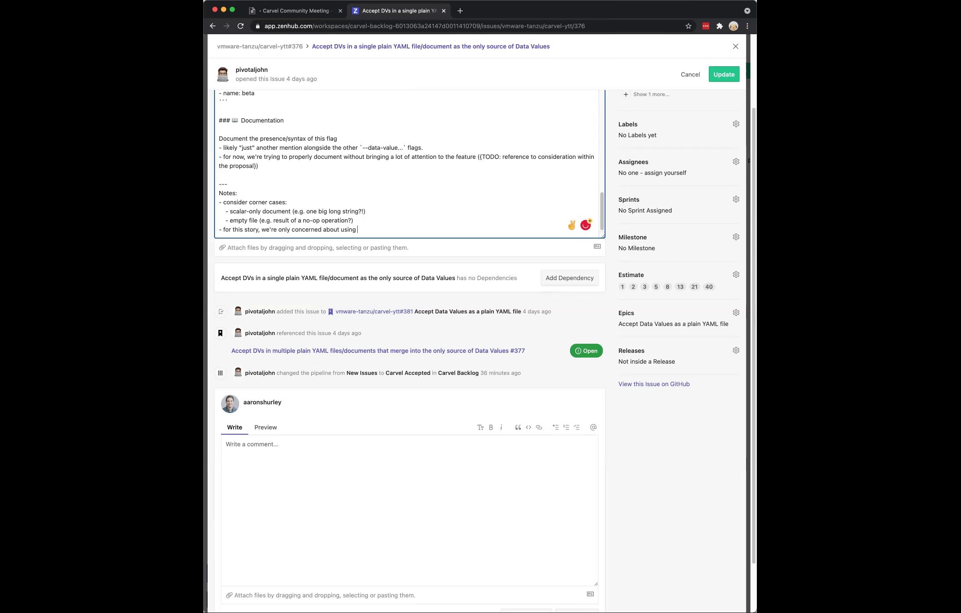
{"action": "type", "text": "t--datav-values-file` once per command."}
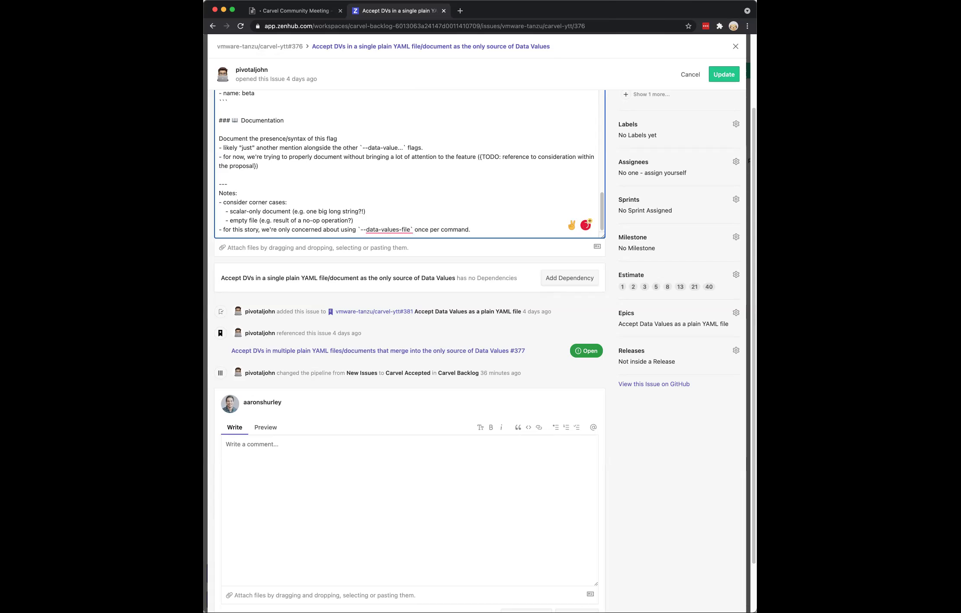
Add the bullet "directories are not acceptable values for the `--data-values-file` command." at the end of the notes.
{"action": "key", "text": "Return"}
{"action": "type", "text": "-"}
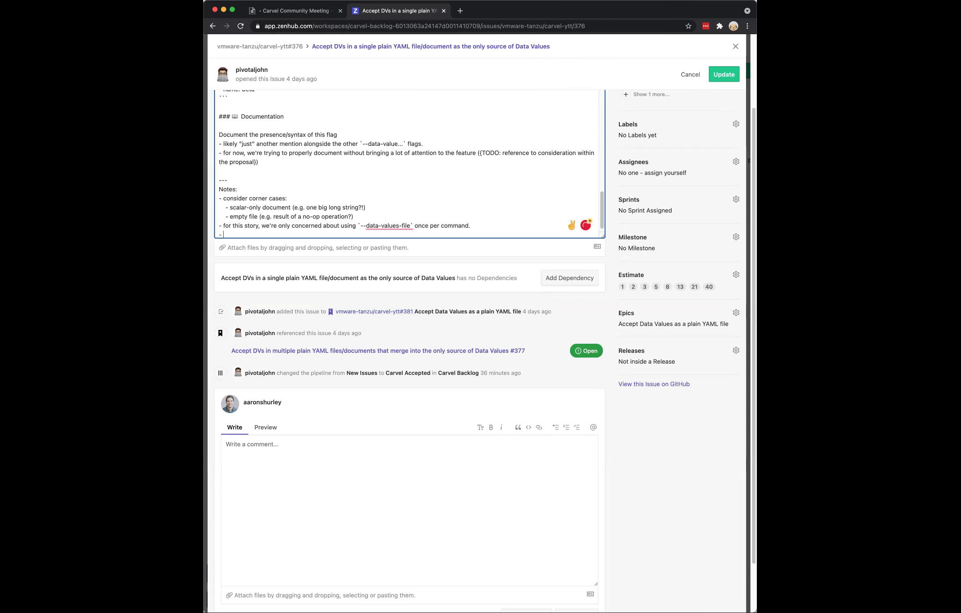
{"action": "type", "text": " directories are not acceptable values for the `"}
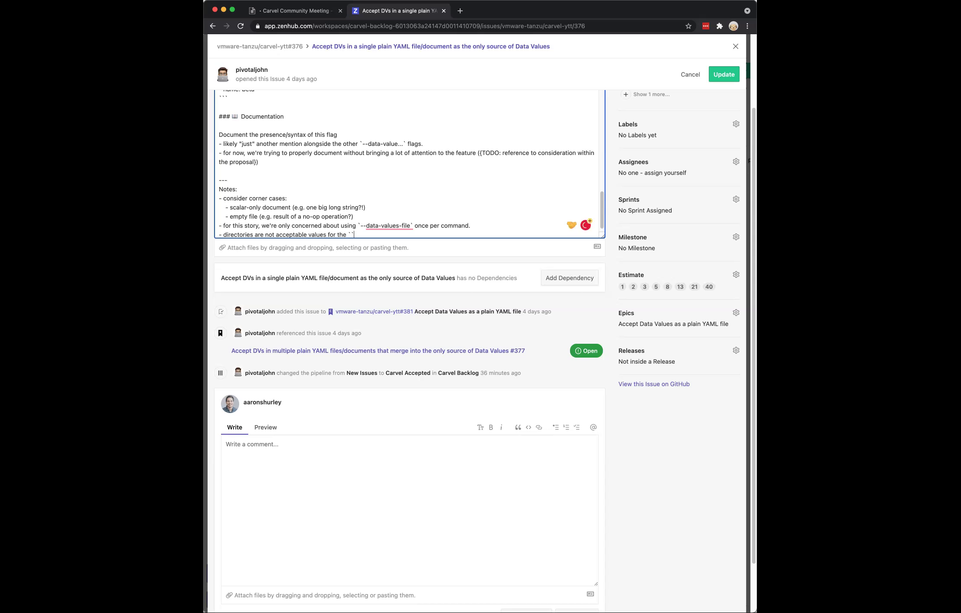
{"action": "type", "text": "--data-values-file` command."}
Add another bullet reading: we're not worrying about interactions with "overlay data values" right now.
{"action": "key", "text": "Return"}
{"action": "type", "text": "-"}
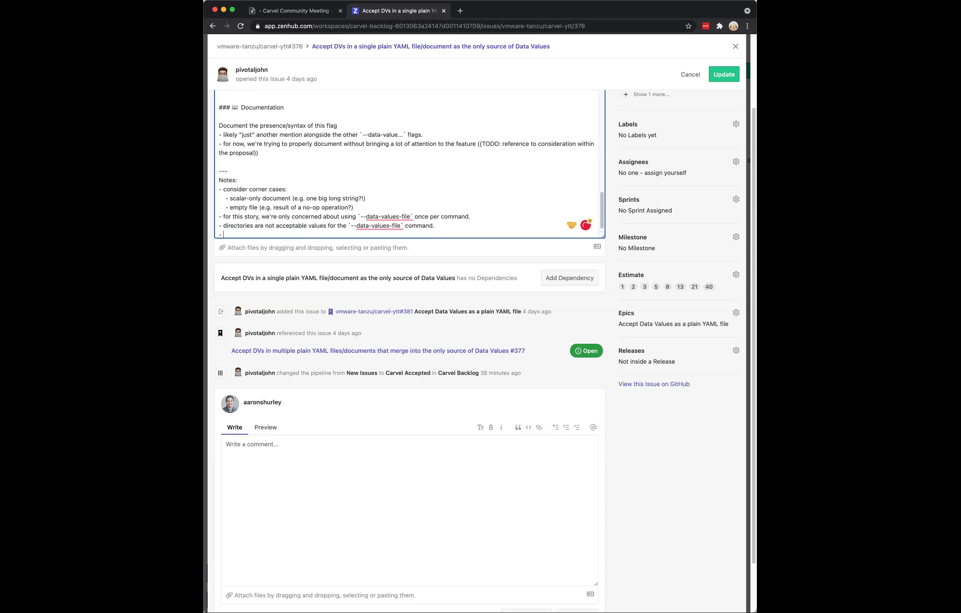
{"action": "type", "text": " t"}
{"action": "key", "text": "BackSpace"}
{"action": "type", "text": "we're not worrying about interactions with overlay data values"}
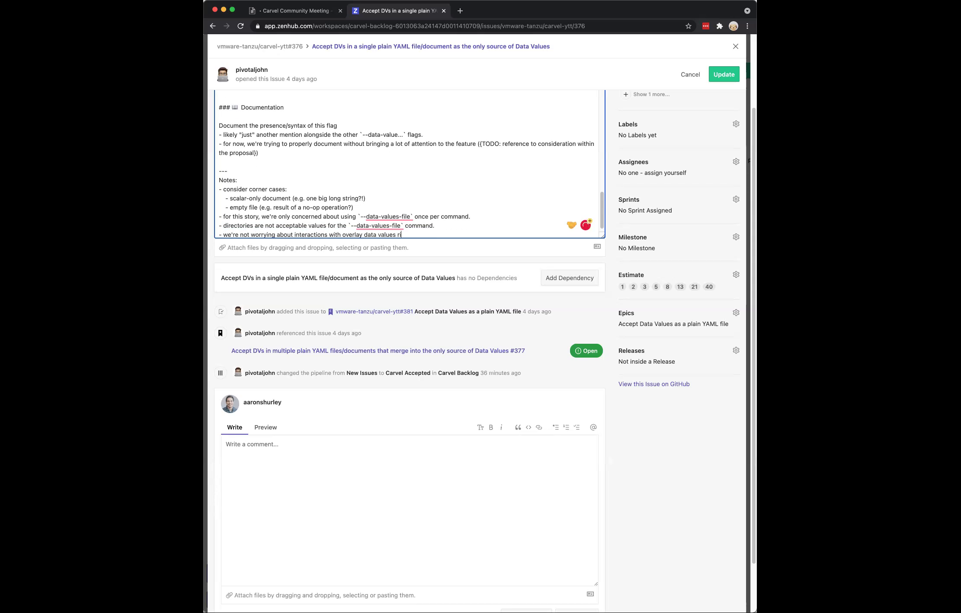
{"action": "type", "text": " right now"}
{"action": "type", "text": "\""}
{"action": "left_click", "coordinate": [400, 235]}
{"action": "type", "text": "\""}
{"action": "type", "text": "."}
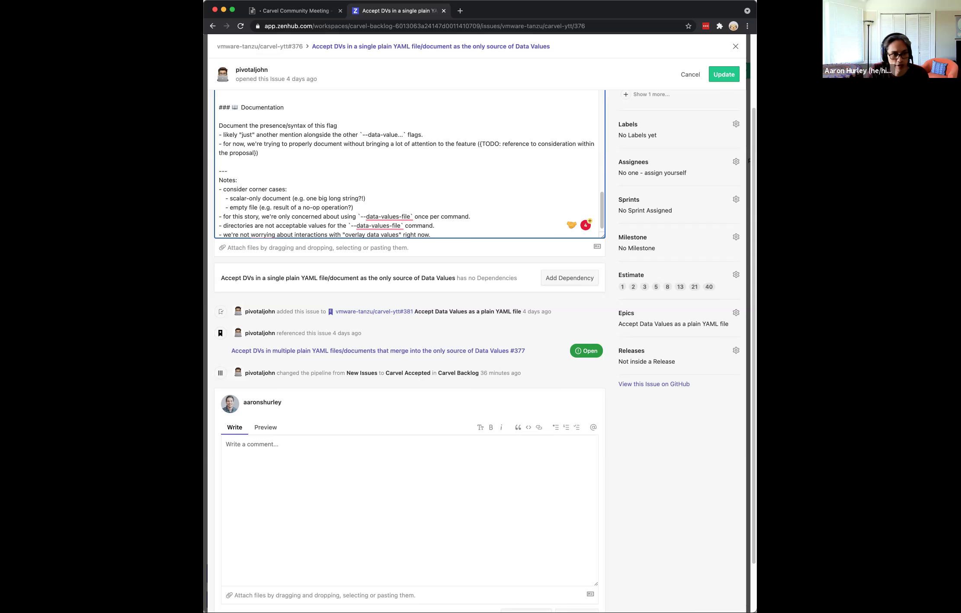
Replace the word "worrying" with "concerned" in the overlay data values note.
{"action": "key", "text": "Return"}
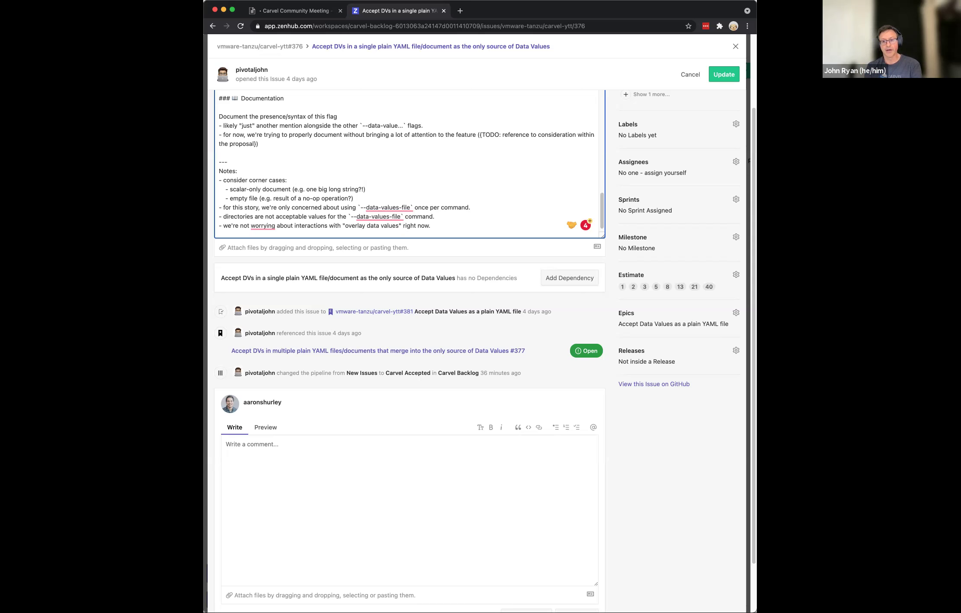
{"action": "key", "text": "alt+shift+Left"}
{"action": "type", "text": "concerned"}
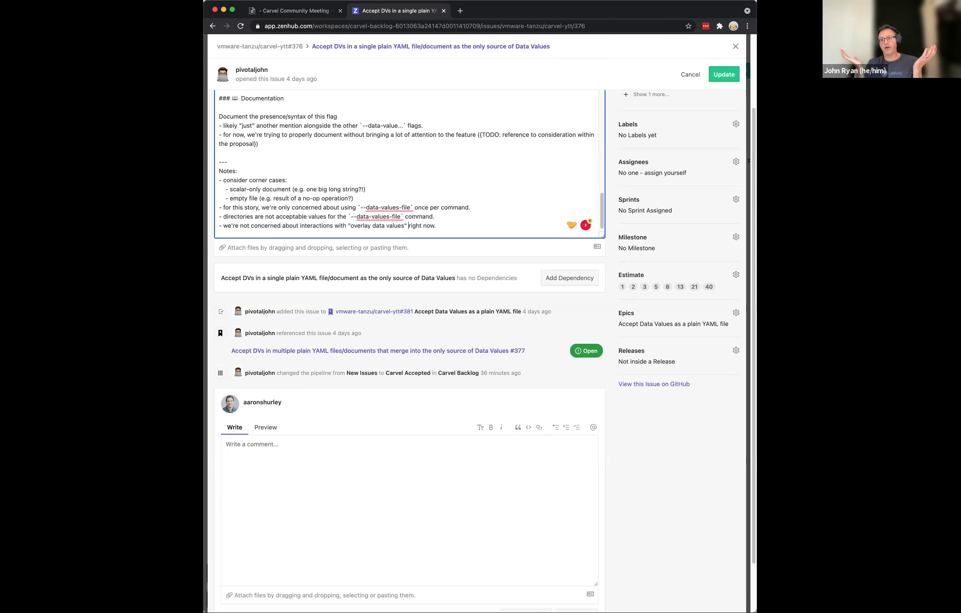
Insert "(i.e. `ytt -f <something> --data-values-file <file>`)" before "right now" in the overlay data values note.
{"action": "type", "text": "(i.e. ytt "}
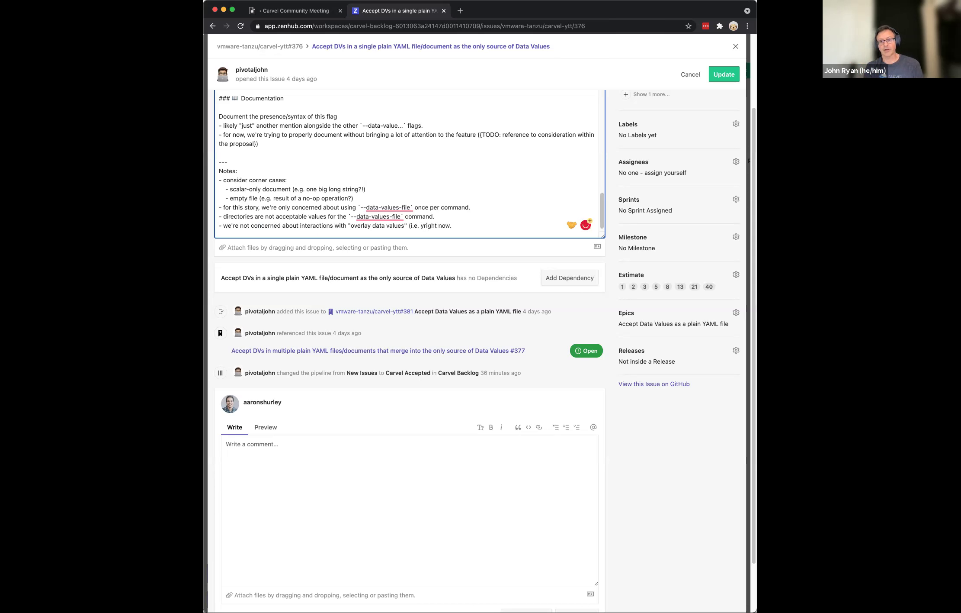
{"action": "type", "text": "-f "}
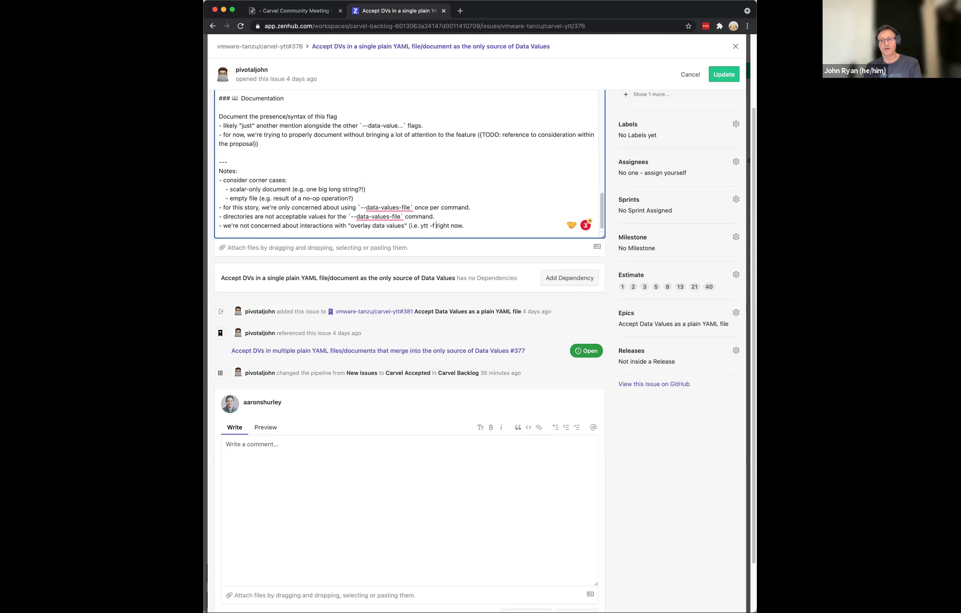
{"action": "type", "text": "<some"}
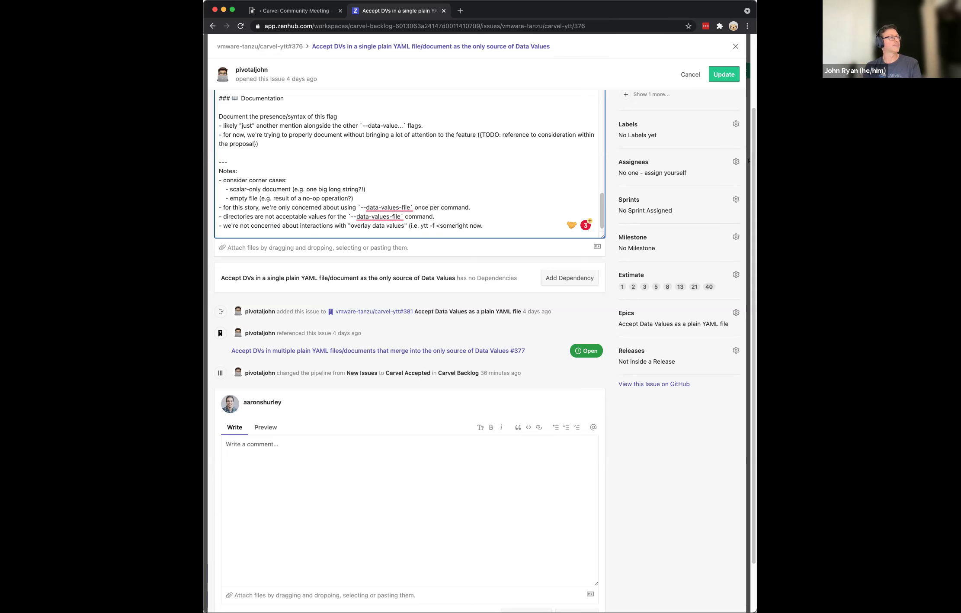
{"action": "type", "text": "thing>"}
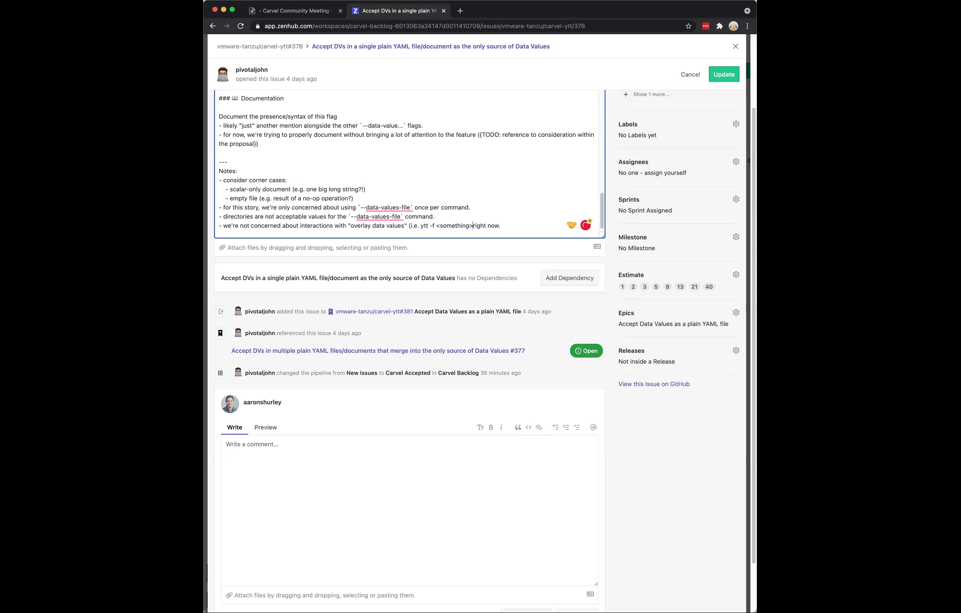
{"action": "type", "text": ")"}
{"action": "type", "text": "`"}
{"action": "left_click", "coordinate": [447, 226]}
{"action": "left_click", "coordinate": [423, 225]}
{"action": "type", "text": "`"}
{"action": "key", "text": "Right"}
{"action": "left_click", "coordinate": [461, 225]}
{"action": "type", "text": "--data-values-file"}
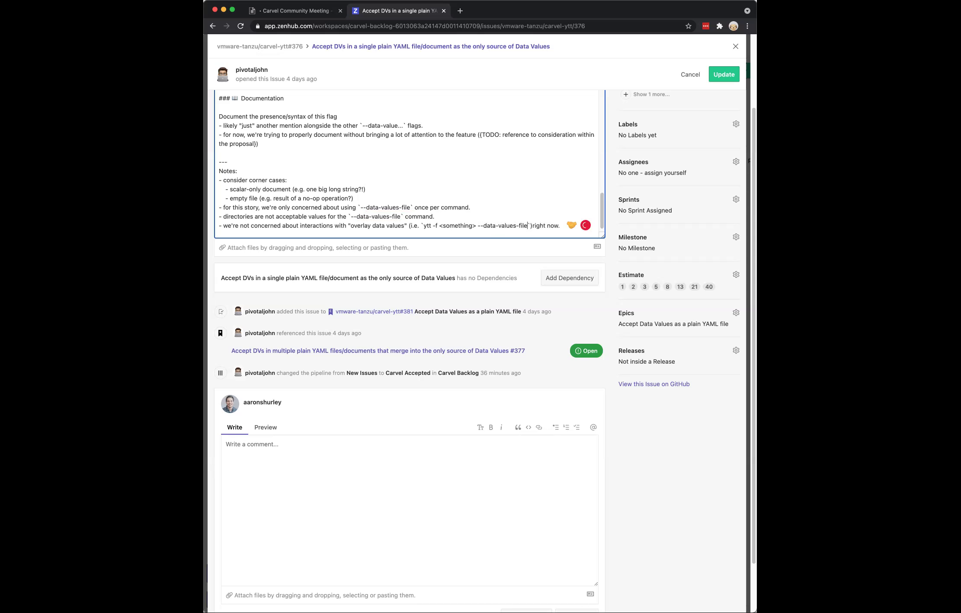
{"action": "type", "text": " <file>`)"}
{"action": "key", "text": "super+Right"}
Save issue #376's edited description and look over the rendered issue.
{"action": "left_click", "coordinate": [723, 78]}
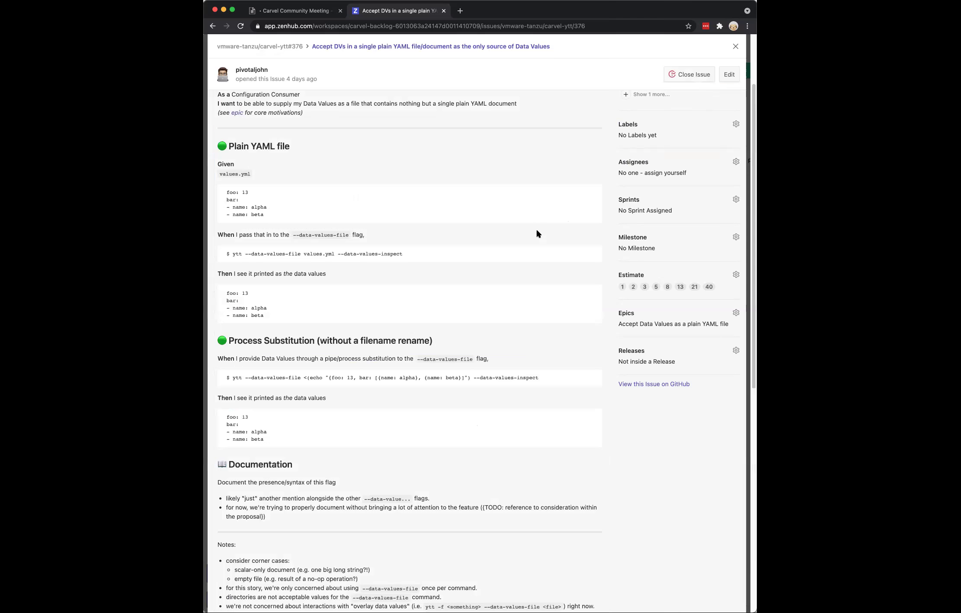
{"action": "scroll", "coordinate": [537, 229], "scroll_direction": "down", "scroll_amount": 1}
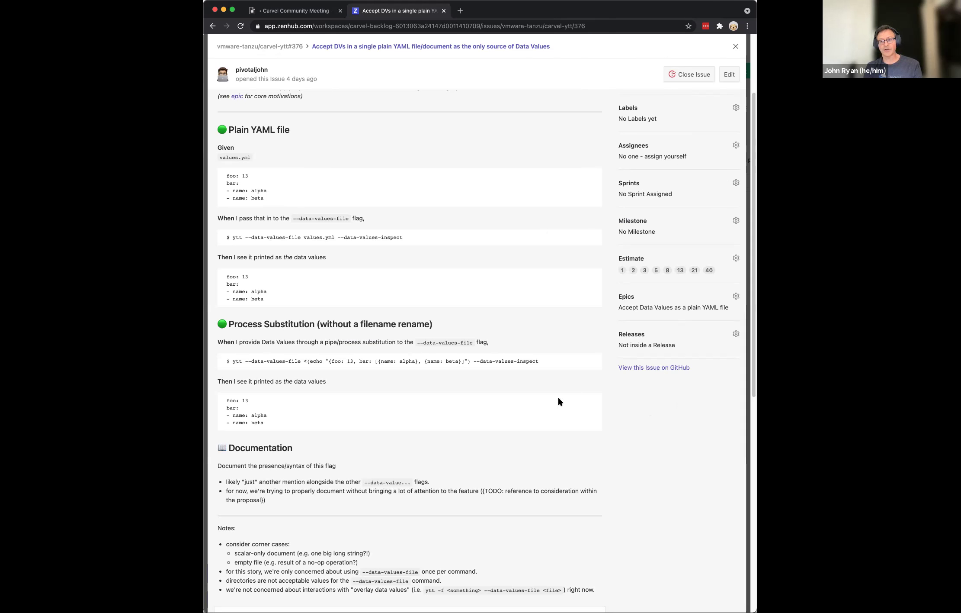
{"action": "scroll", "coordinate": [562, 400], "scroll_direction": "down", "scroll_amount": 10}
{"action": "scroll", "coordinate": [688, 273], "scroll_direction": "up", "scroll_amount": 10}
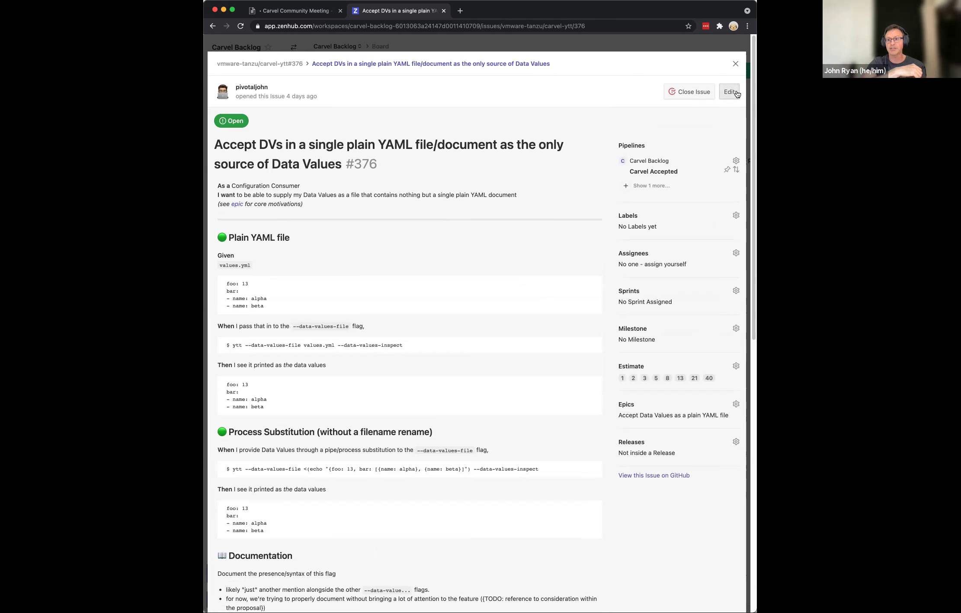
Edit issue #376's overlay data values note so the placeholder `<something>` reads `<something-with-ytt-dv>`.
{"action": "left_click", "coordinate": [731, 92]}
{"action": "scroll", "coordinate": [450, 299], "scroll_direction": "down", "scroll_amount": 10}
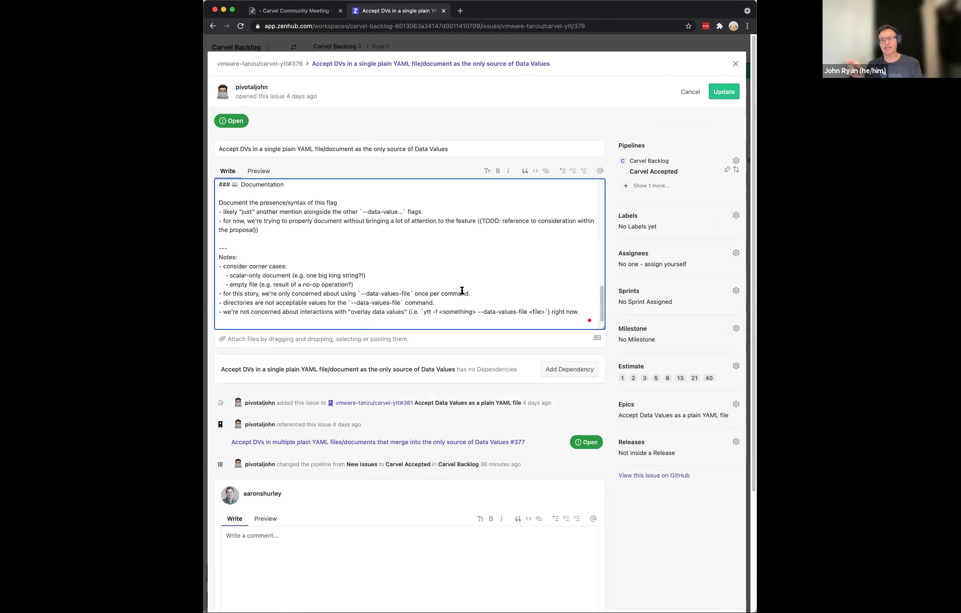
{"action": "scroll", "coordinate": [475, 272], "scroll_direction": "down", "scroll_amount": 3}
{"action": "scroll", "coordinate": [488, 268], "scroll_direction": "up", "scroll_amount": 3}
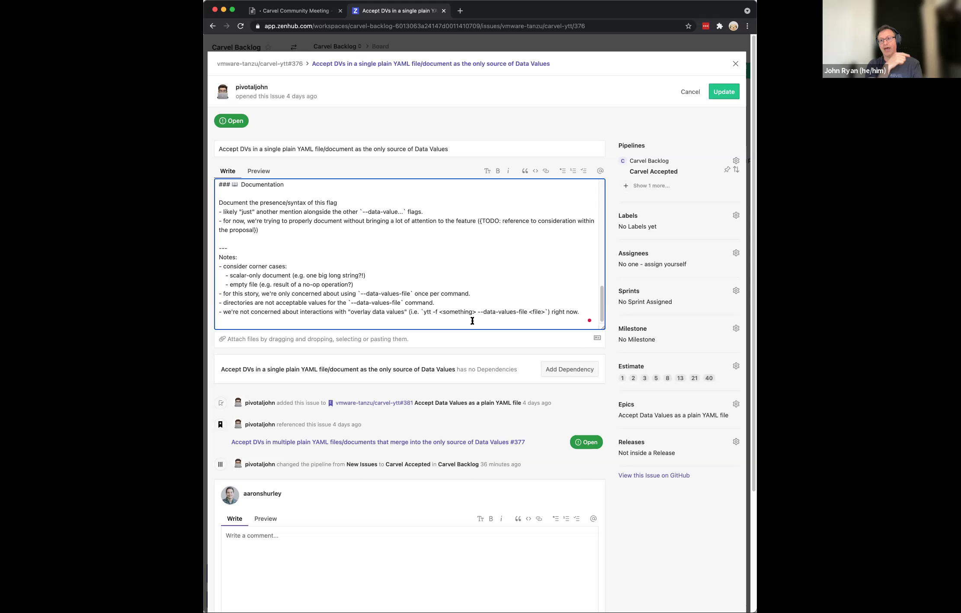
{"action": "type", "text": "-with-"}
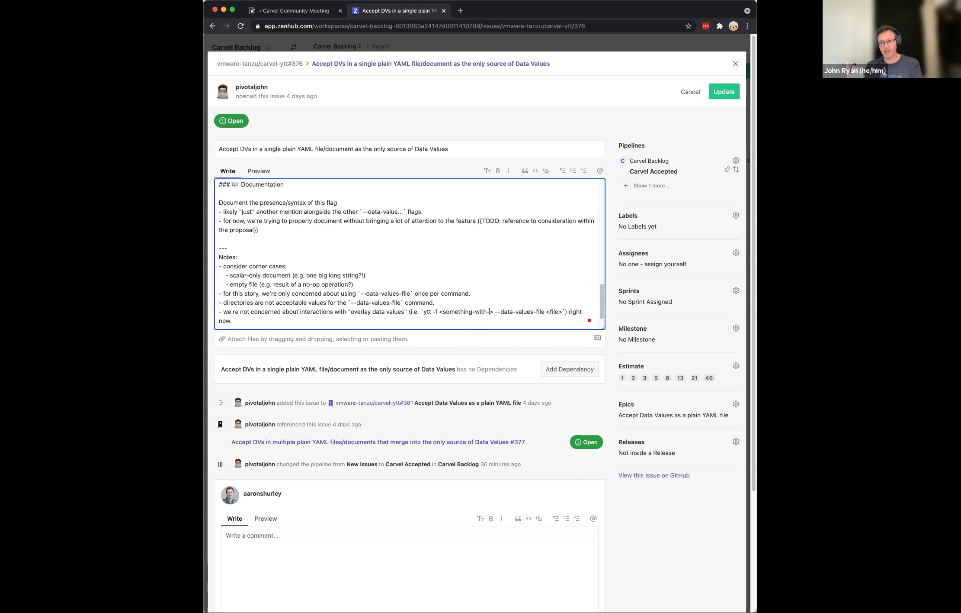
{"action": "type", "text": "ytt-"}
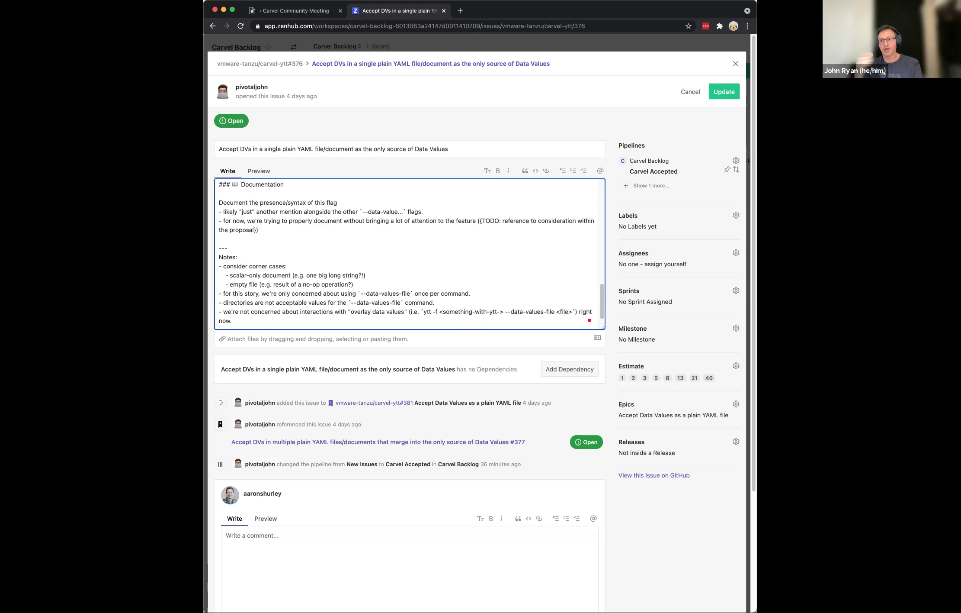
{"action": "type", "text": "dv"}
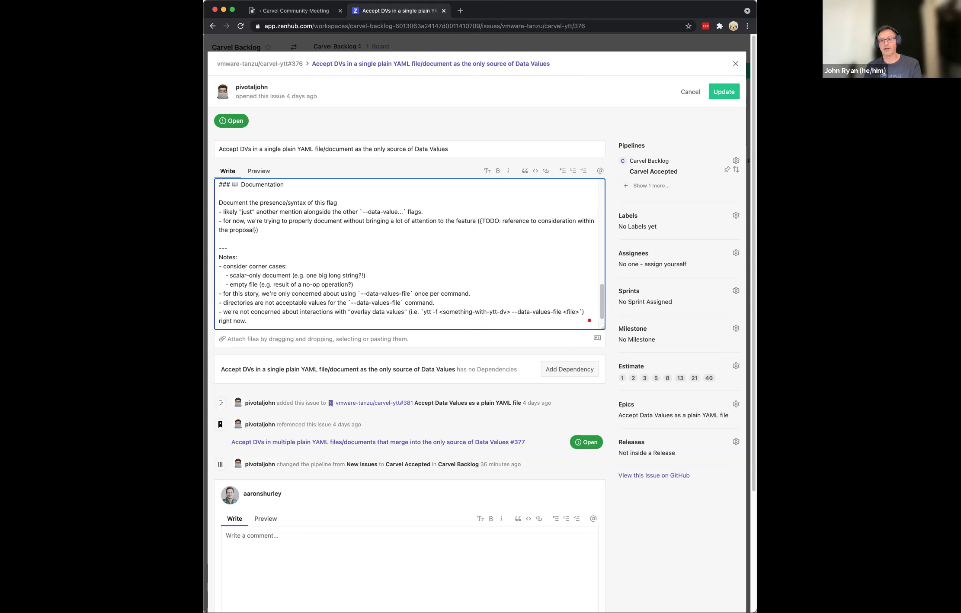
{"action": "left_click", "coordinate": [503, 312]}
{"action": "key", "text": "Down"}
{"action": "key", "text": "Return"}
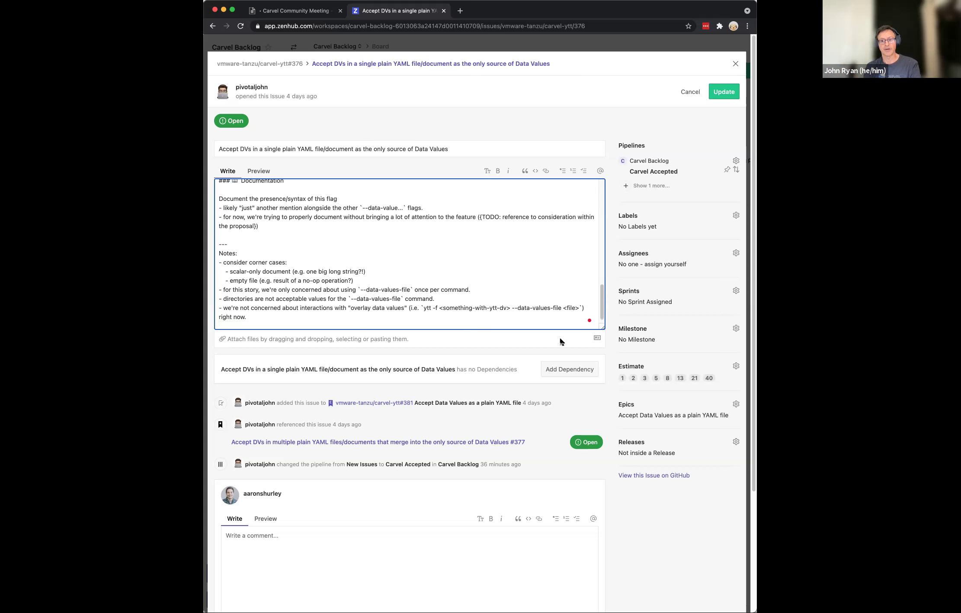
Save the edited placeholder in issue #376 and check the rendered overlay data values note.
{"action": "left_click", "coordinate": [725, 93]}
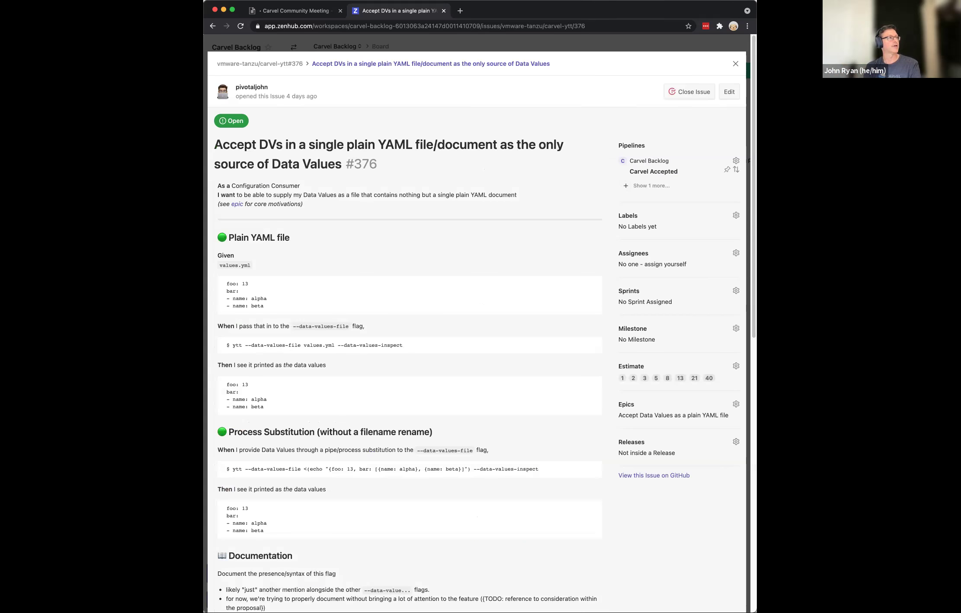
{"action": "scroll", "coordinate": [527, 366], "scroll_direction": "down", "scroll_amount": 6}
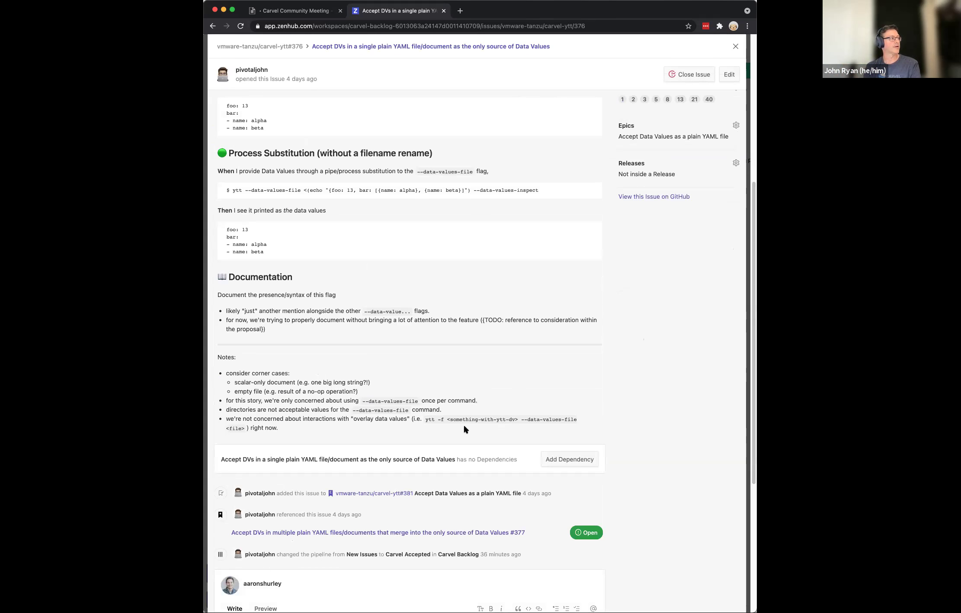
{"action": "left_click_drag", "start_coordinate": [459, 418], "coordinate": [511, 419]}
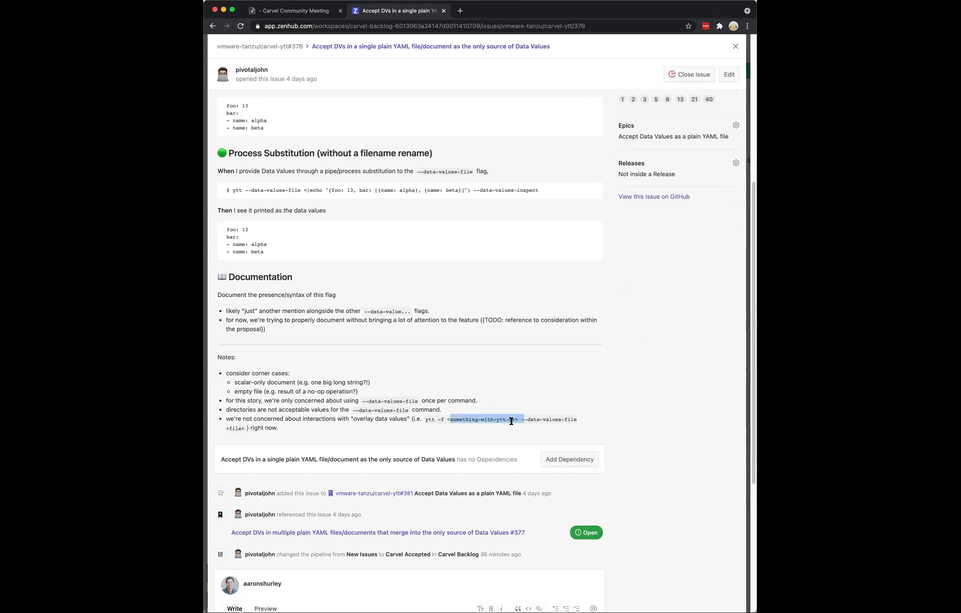
{"action": "left_click", "coordinate": [517, 435]}
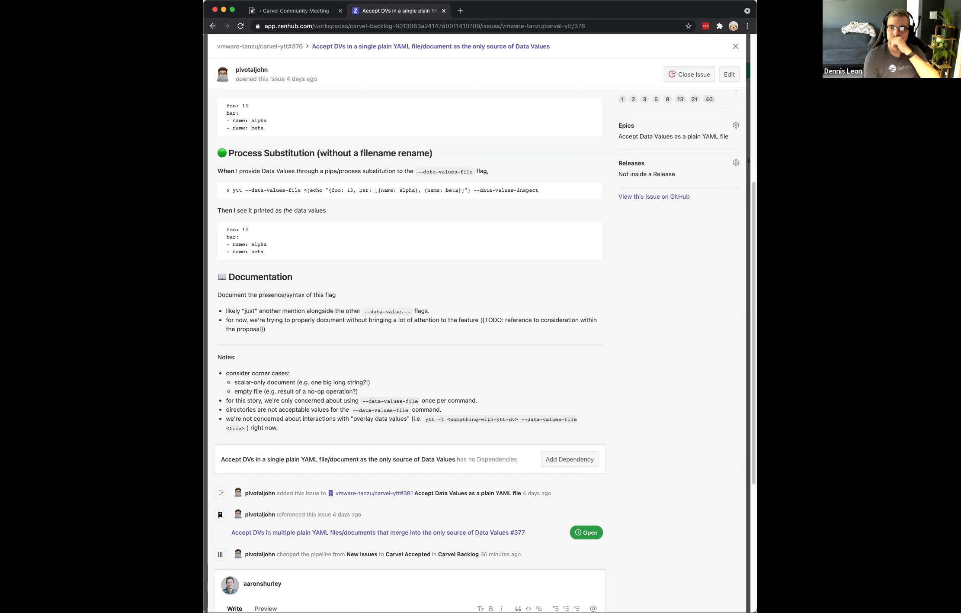
Add a bullet at the end of issue #376's notes reading: we're not concerned about interactions with schemas.
{"action": "scroll", "coordinate": [629, 197], "scroll_direction": "up", "scroll_amount": 10}
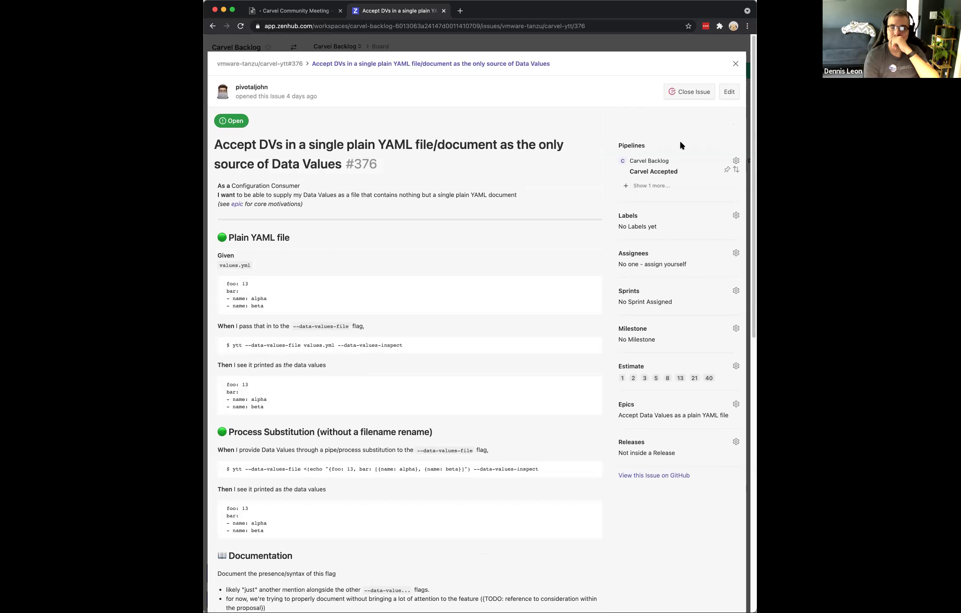
{"action": "left_click", "coordinate": [729, 92]}
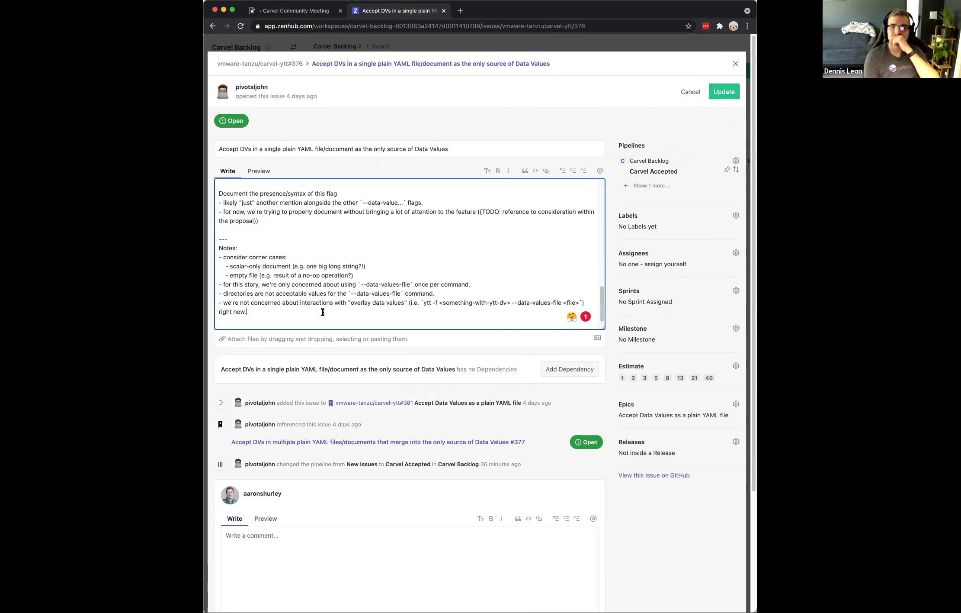
{"action": "key", "text": "Return"}
{"action": "type", "text": "-"}
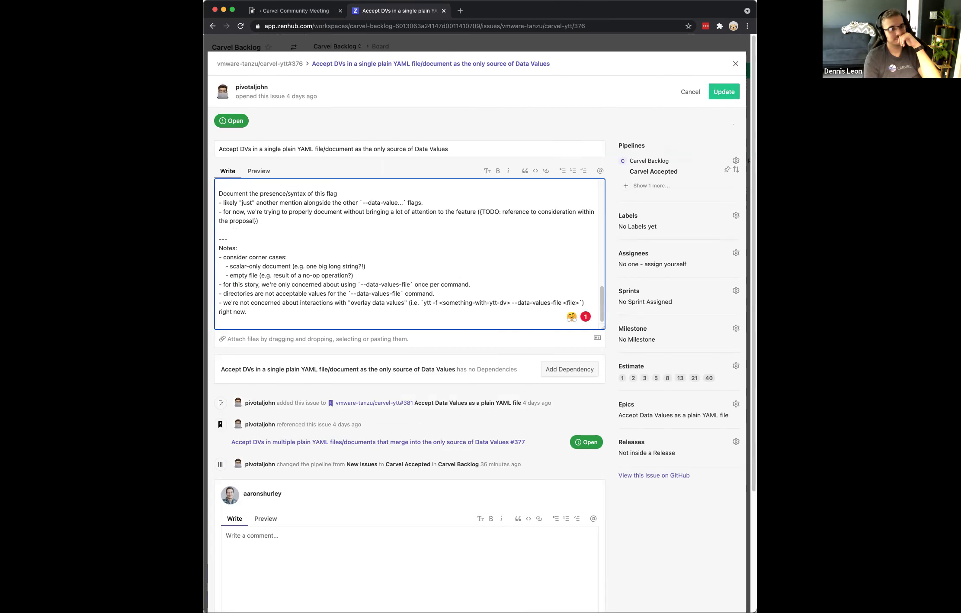
{"action": "type", "text": " we're"}
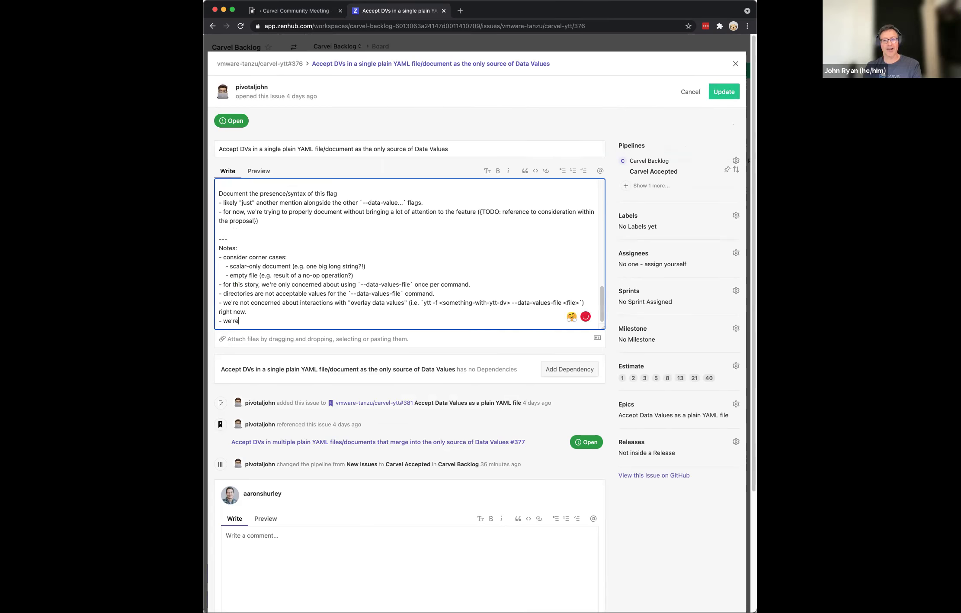
{"action": "type", "text": " not concerned"}
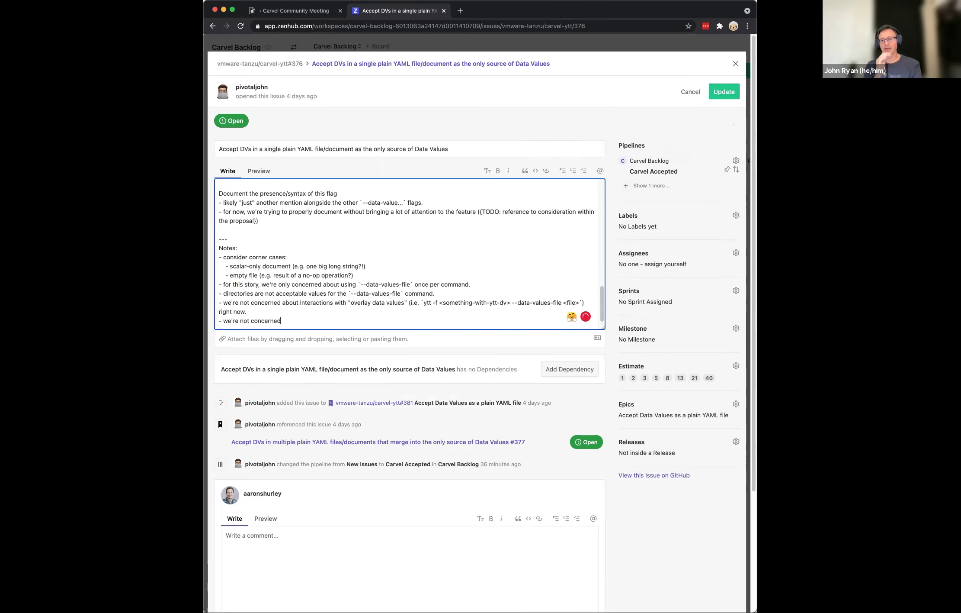
{"action": "type", "text": " with schemas"}
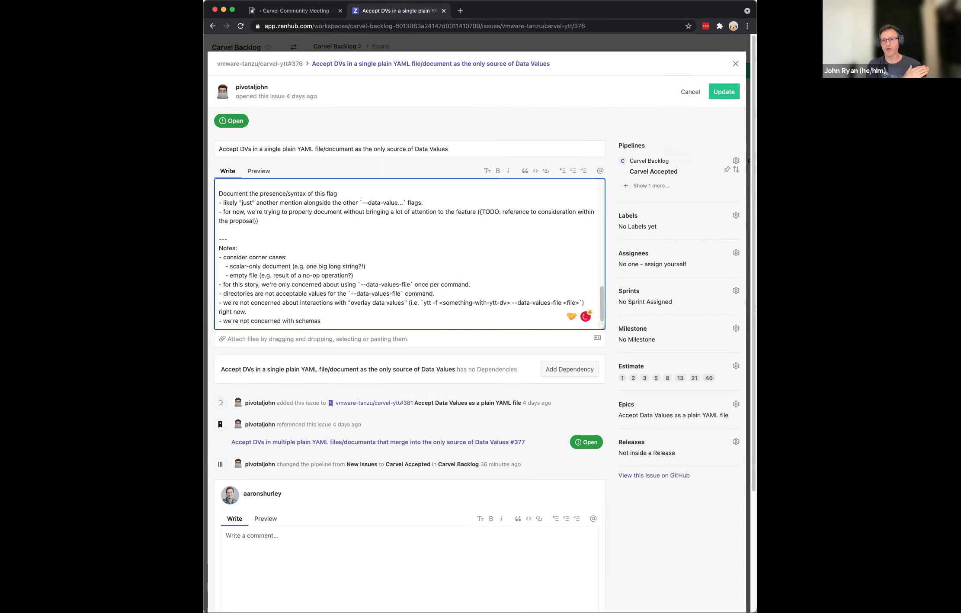
{"action": "key", "text": "alt+shift+Right"}
{"action": "type", "text": "about interactions with"}
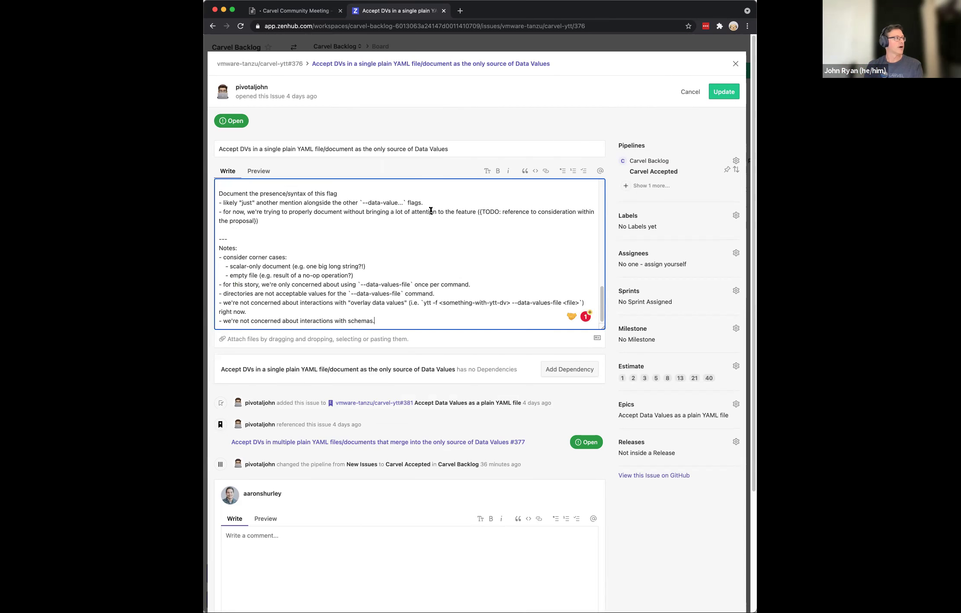
Save the new schemas bullet in issue #376 and review the rendered description.
{"action": "left_click", "coordinate": [686, 130]}
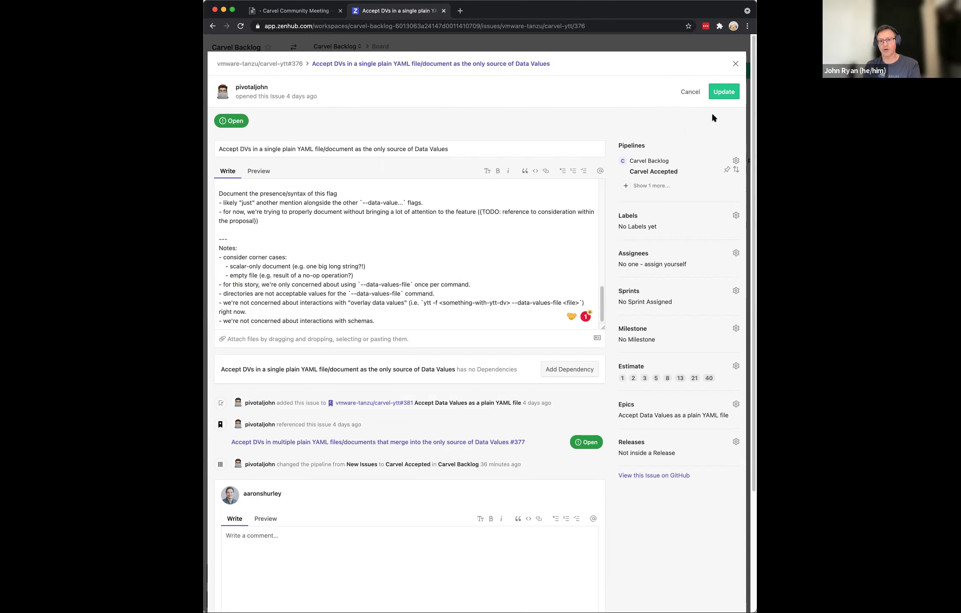
{"action": "left_click", "coordinate": [722, 93]}
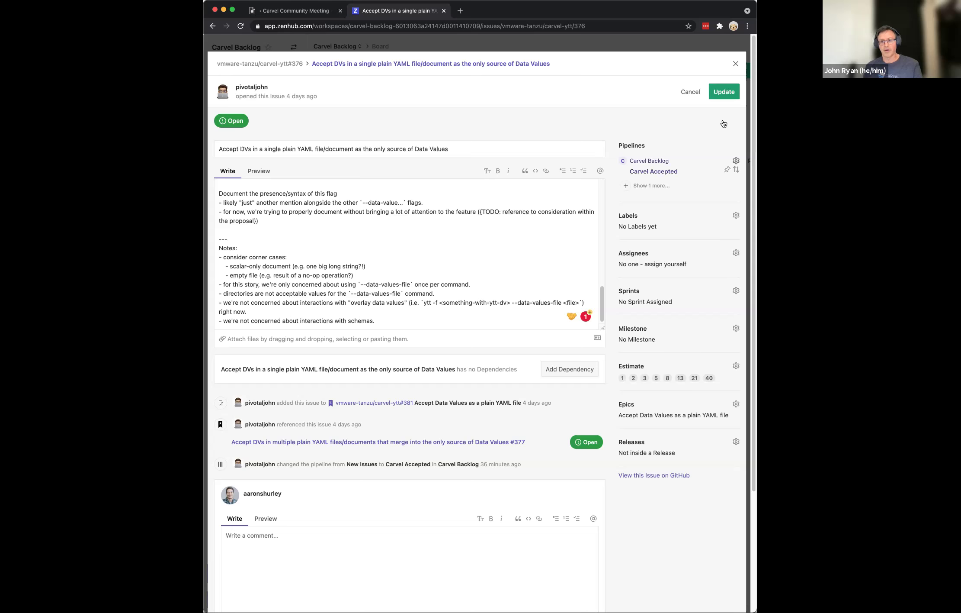
{"action": "scroll", "coordinate": [496, 268], "scroll_direction": "down", "scroll_amount": 6}
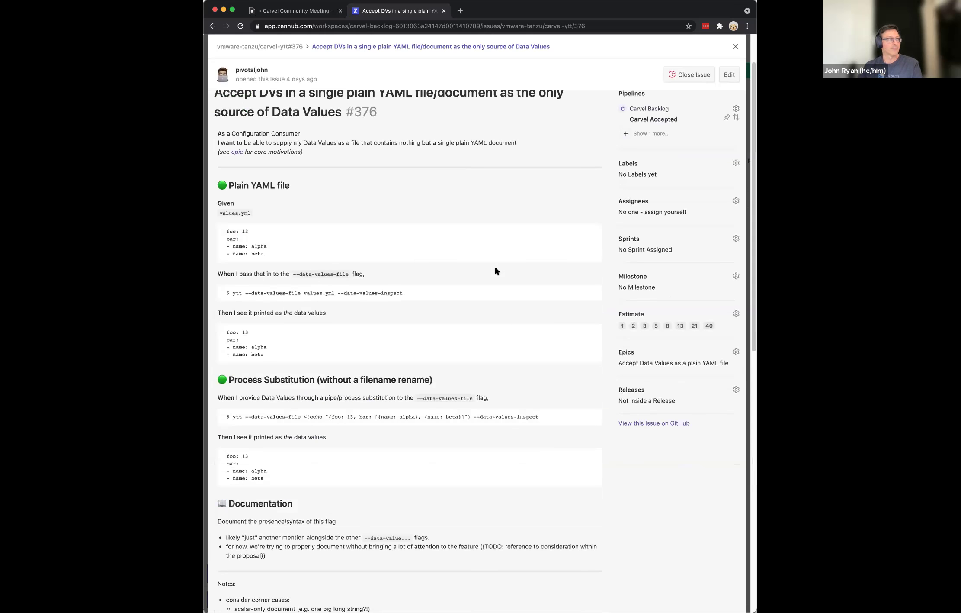
{"action": "scroll", "coordinate": [494, 265], "scroll_direction": "up", "scroll_amount": 2}
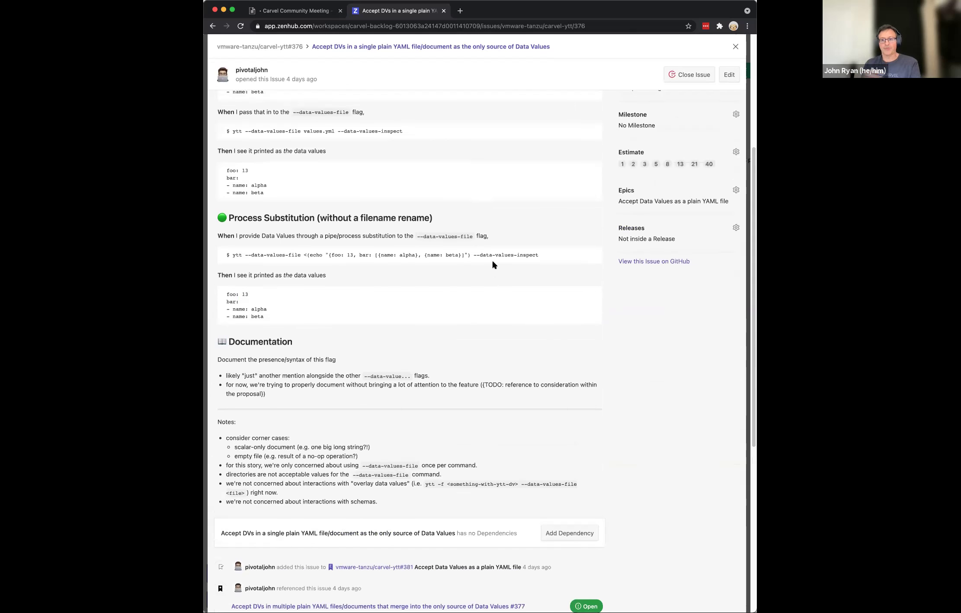
{"action": "scroll", "coordinate": [494, 265], "scroll_direction": "up", "scroll_amount": 1}
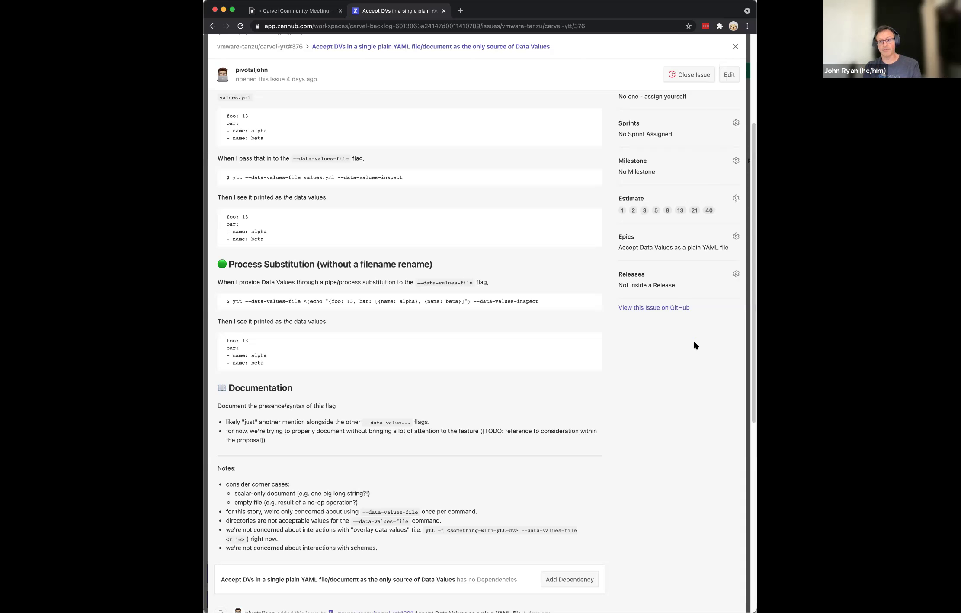
Reopen issue #376's description for editing and append "(note: the schemas flag is not included)" to the schemas note.
{"action": "left_click", "coordinate": [730, 76]}
{"action": "scroll", "coordinate": [448, 272], "scroll_direction": "down", "scroll_amount": 10}
{"action": "left_click", "coordinate": [392, 322]}
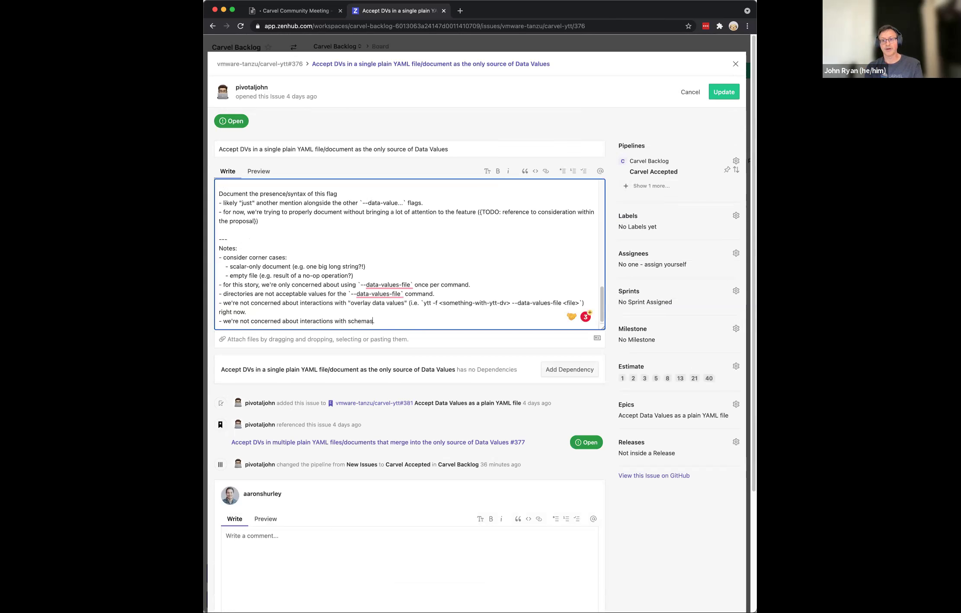
{"action": "type", "text": "(note: "}
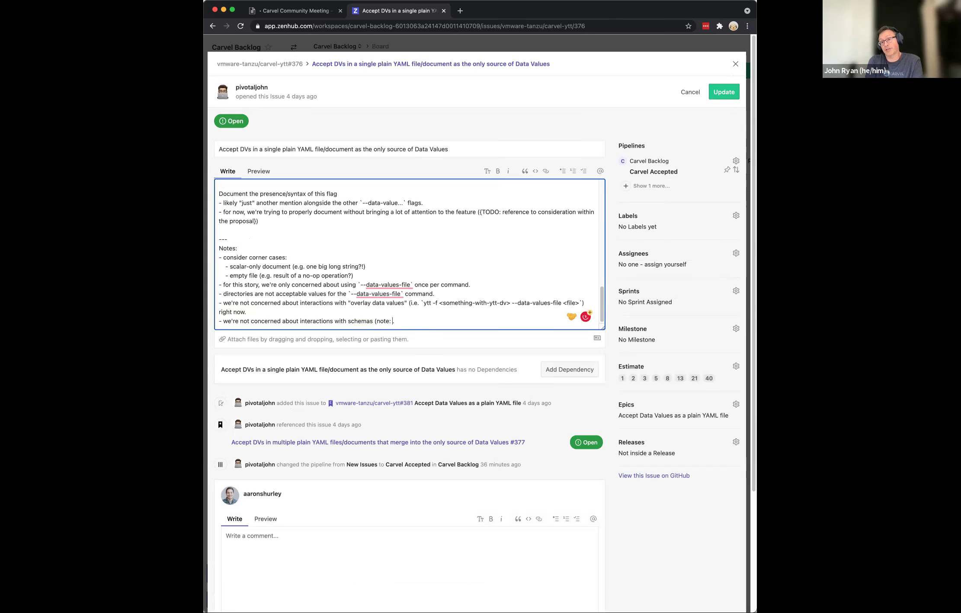
{"action": "type", "text": "the schemas flag is not included)"}
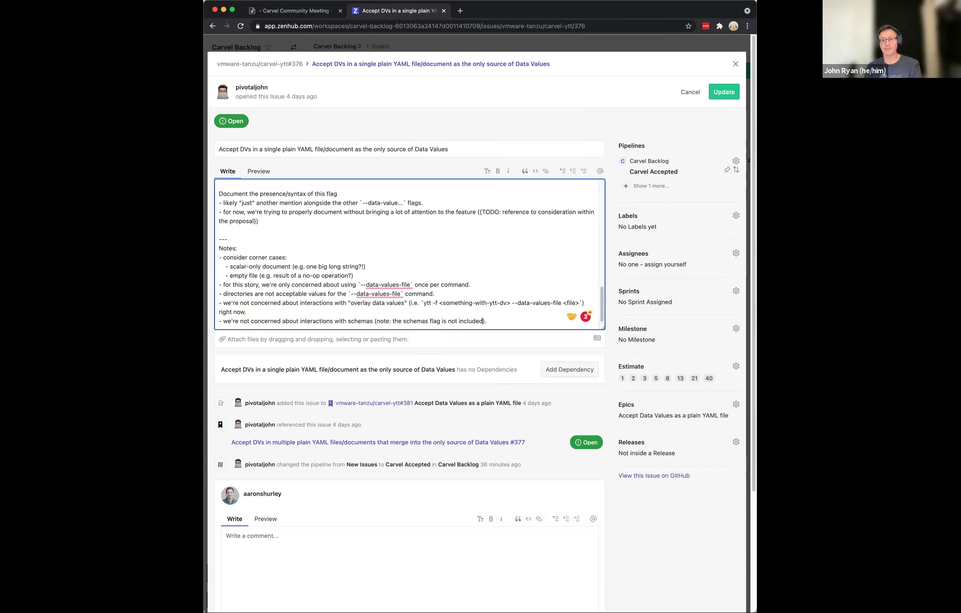
Add "and therefore not enabled" to the schemas note and save issue #376's description.
{"action": "left_click", "coordinate": [426, 321]}
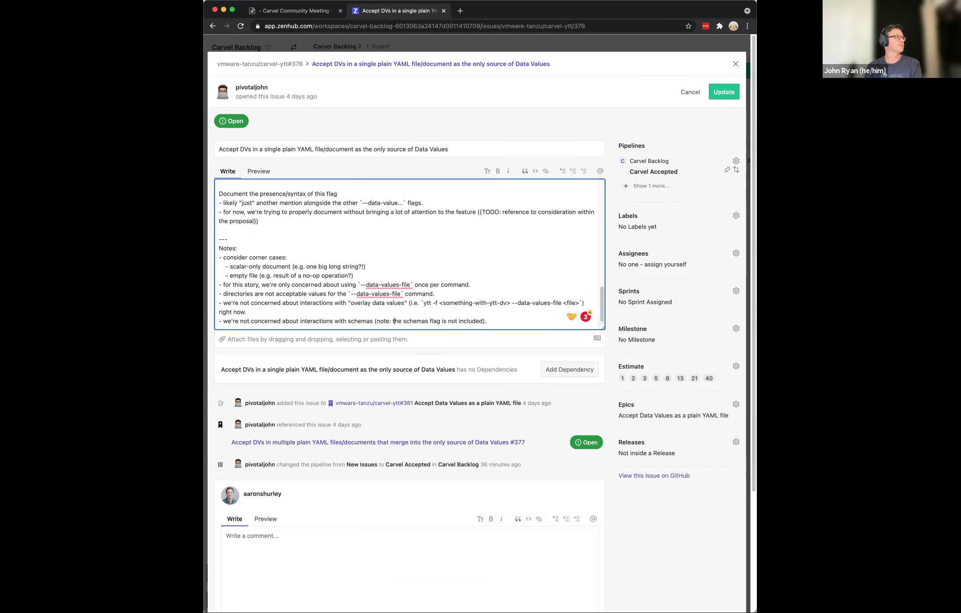
{"action": "key", "text": "End"}
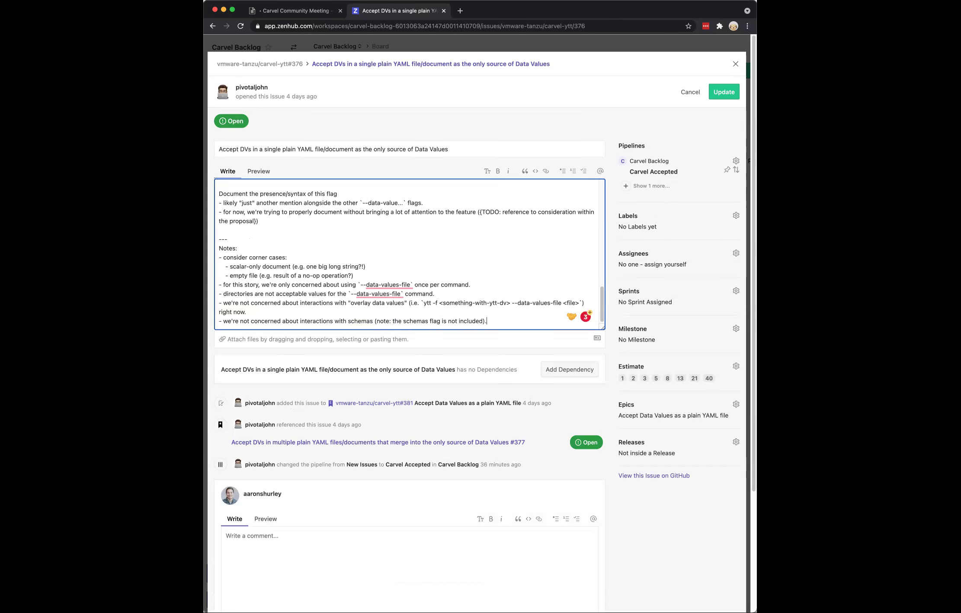
{"action": "type", "text": "and therefore no"}
{"action": "key", "text": "BackSpace"}
{"action": "key", "text": "BackSpace"}
{"action": "type", "text": "not enabled"}
{"action": "left_click", "coordinate": [725, 95]}
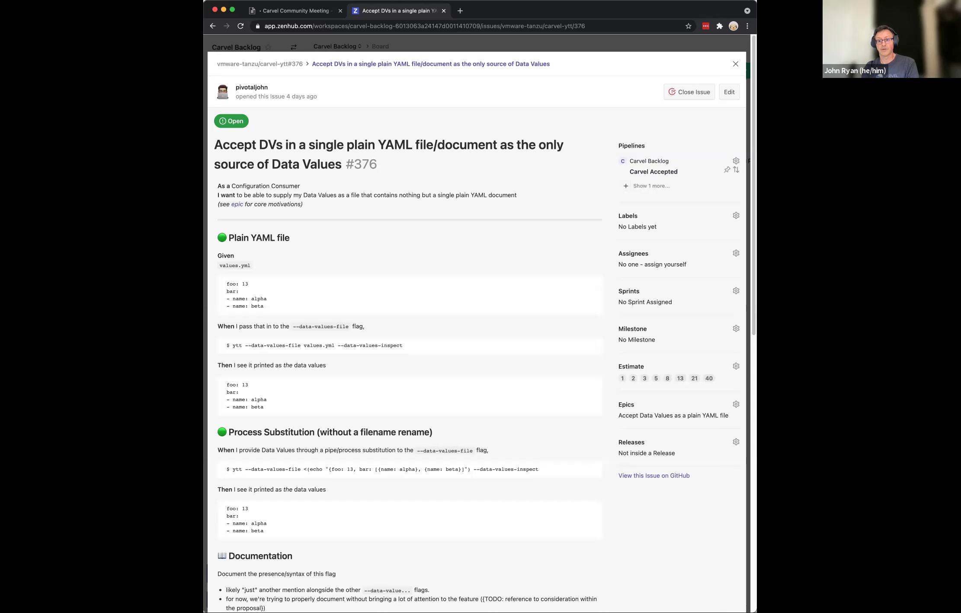
Set issue #376's estimate to 2 points.
{"action": "scroll", "coordinate": [590, 276], "scroll_direction": "down", "scroll_amount": 1}
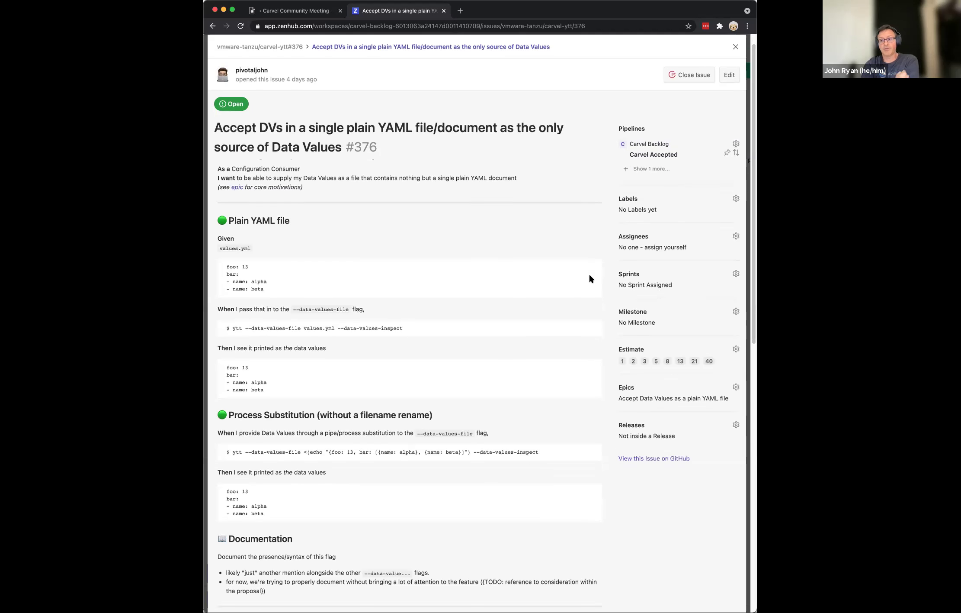
{"action": "scroll", "coordinate": [591, 278], "scroll_direction": "down", "scroll_amount": 2}
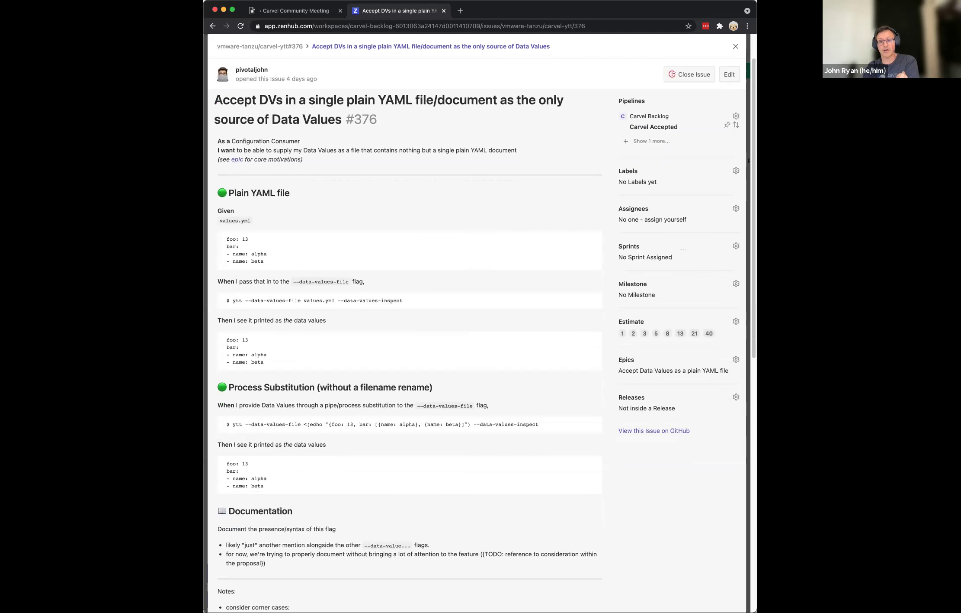
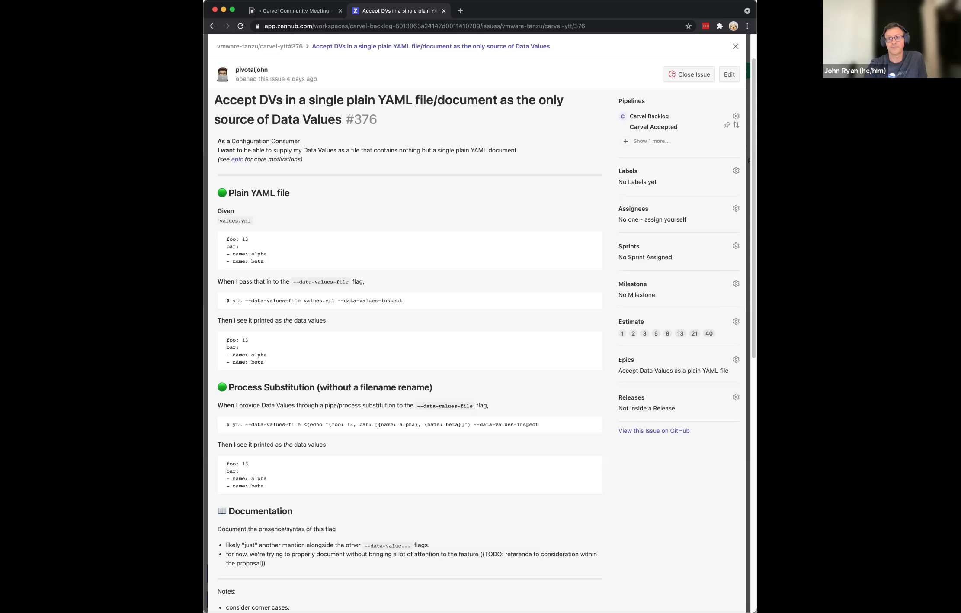
{"action": "left_click", "coordinate": [634, 334]}
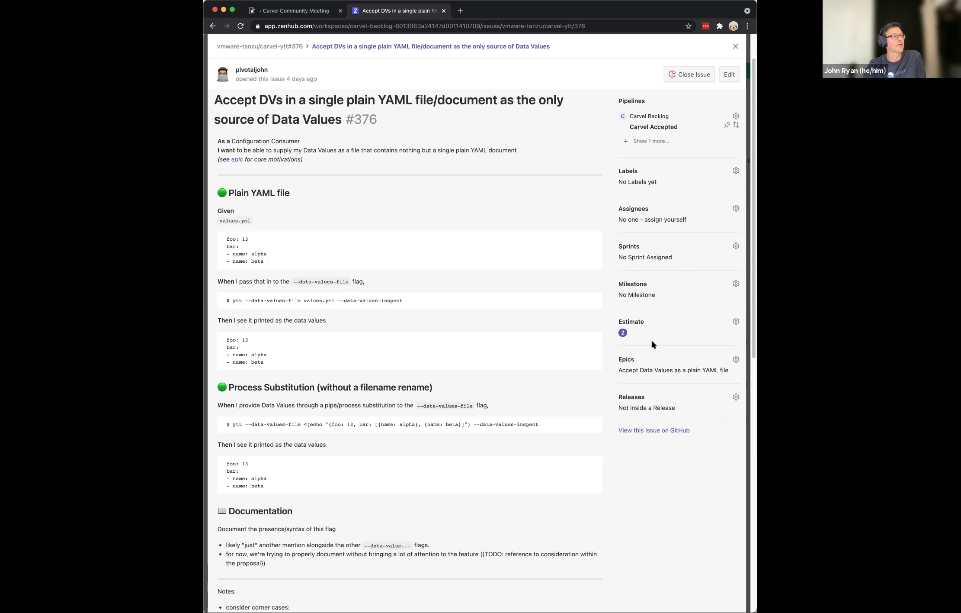
Close issue #376 and open issue #377 about accepting data values in multiple plain YAML files.
{"action": "left_click", "coordinate": [734, 48]}
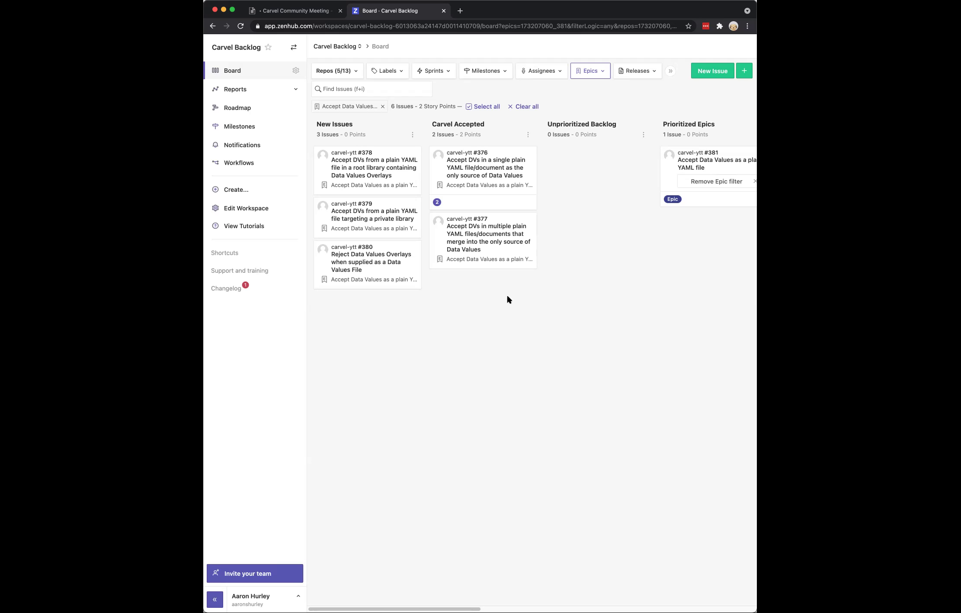
{"action": "left_click", "coordinate": [502, 228]}
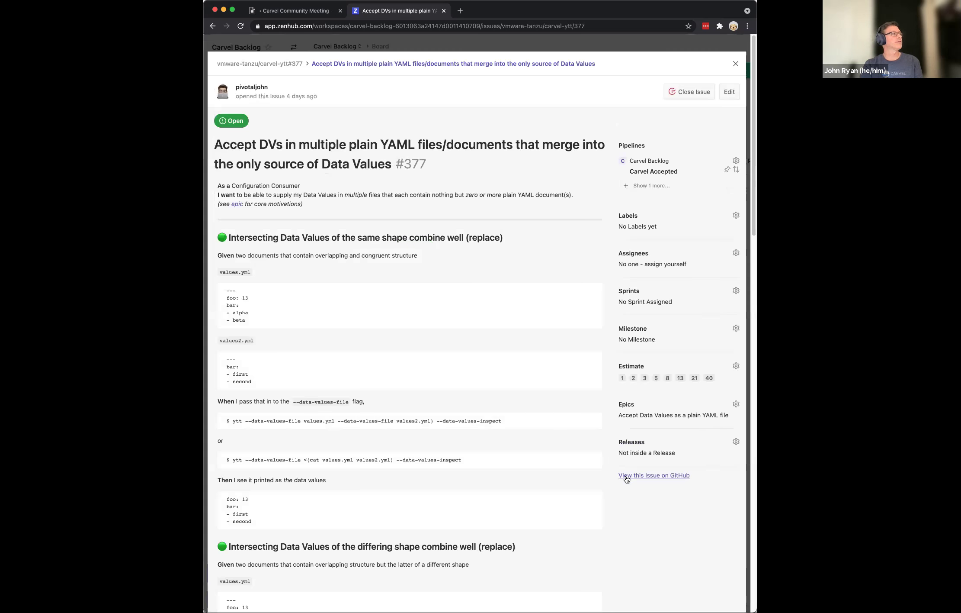
{"action": "scroll", "coordinate": [610, 507], "scroll_direction": "down", "scroll_amount": 1}
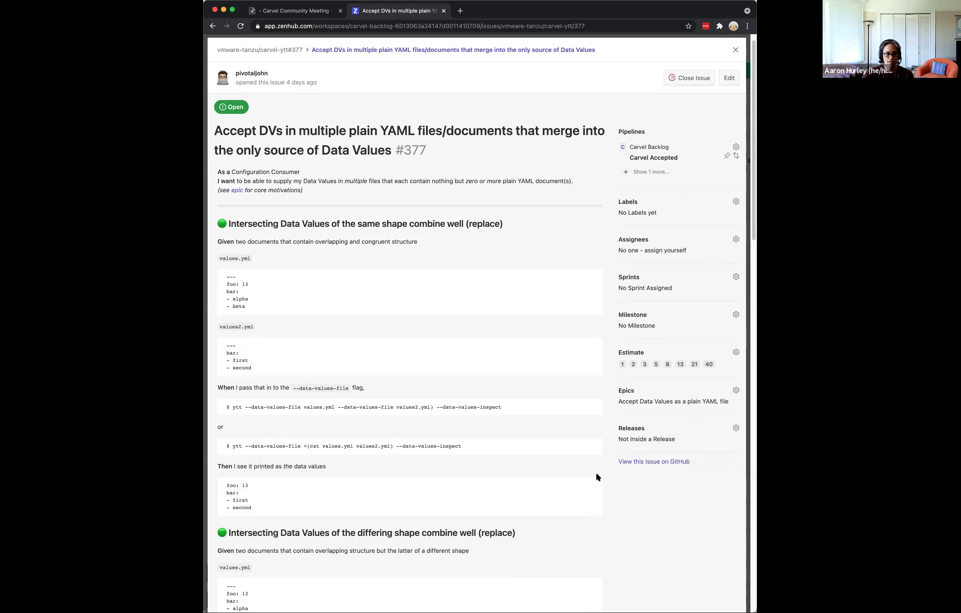
Read issue #377's user story and its scenarios for intersecting data values of the same and of differing shape.
{"action": "scroll", "coordinate": [597, 474], "scroll_direction": "down", "scroll_amount": 1}
{"action": "scroll", "coordinate": [615, 472], "scroll_direction": "down", "scroll_amount": 1}
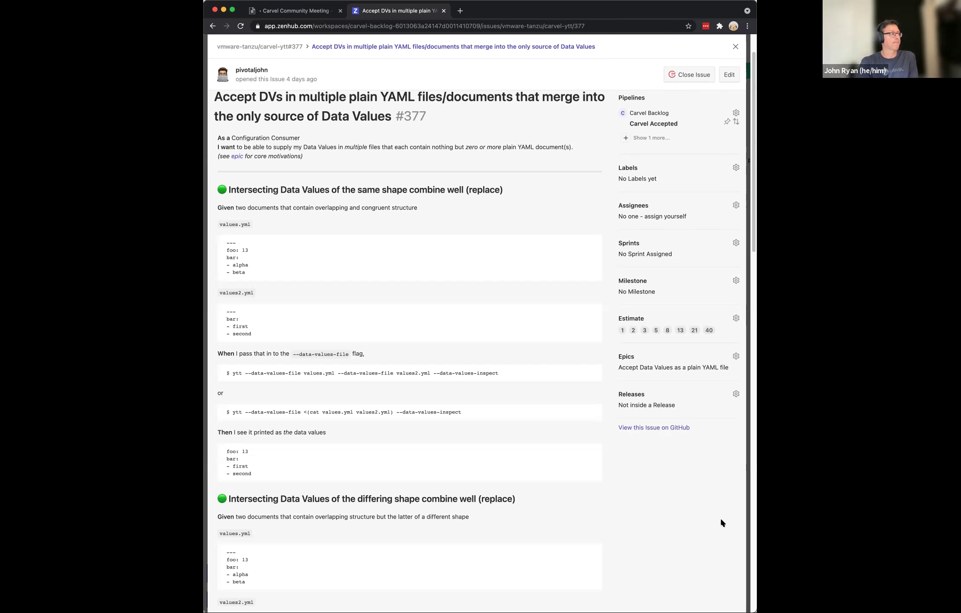
{"action": "scroll", "coordinate": [624, 493], "scroll_direction": "down", "scroll_amount": 1}
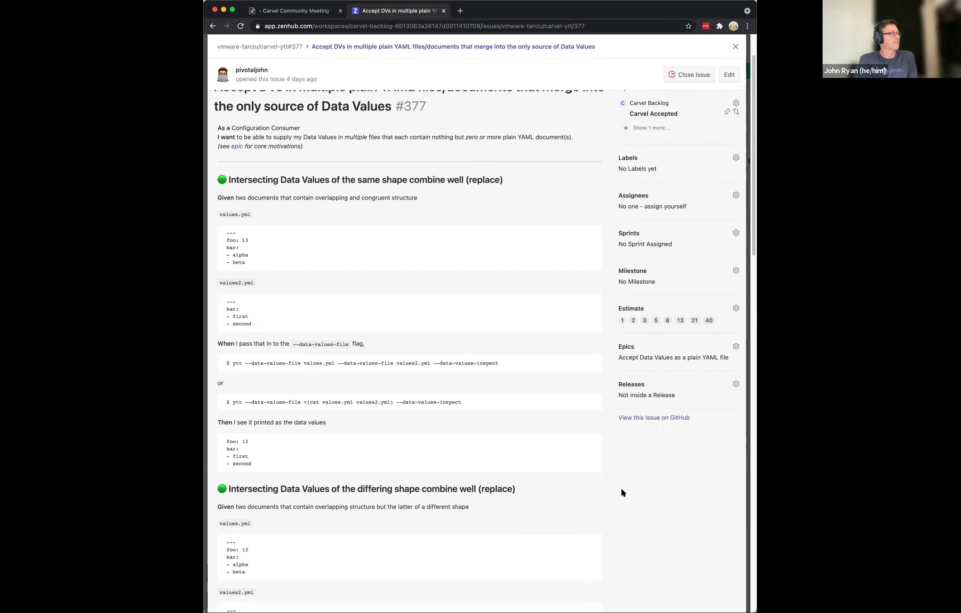
{"action": "scroll", "coordinate": [623, 492], "scroll_direction": "down", "scroll_amount": 1}
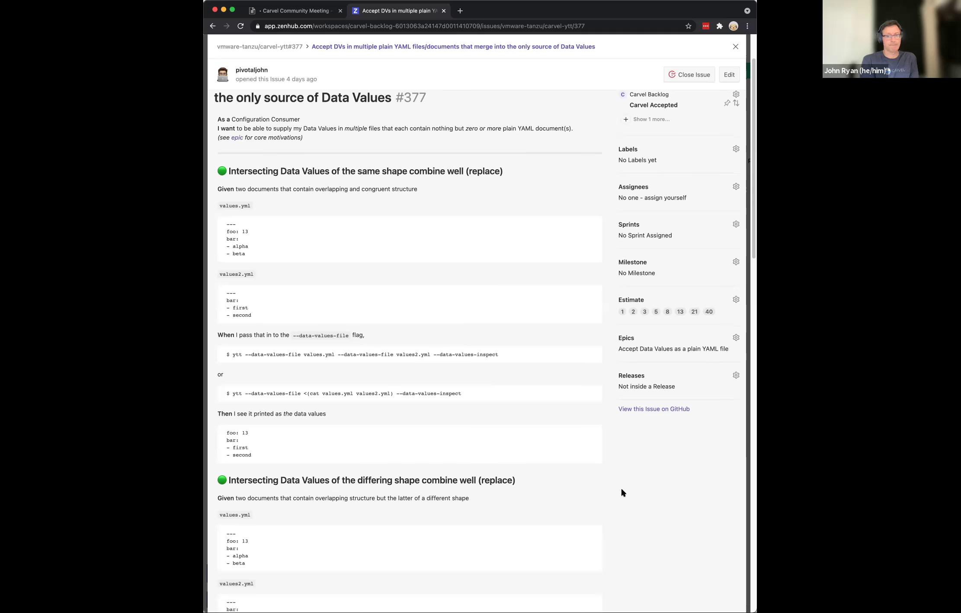
{"action": "scroll", "coordinate": [623, 492], "scroll_direction": "down", "scroll_amount": 1}
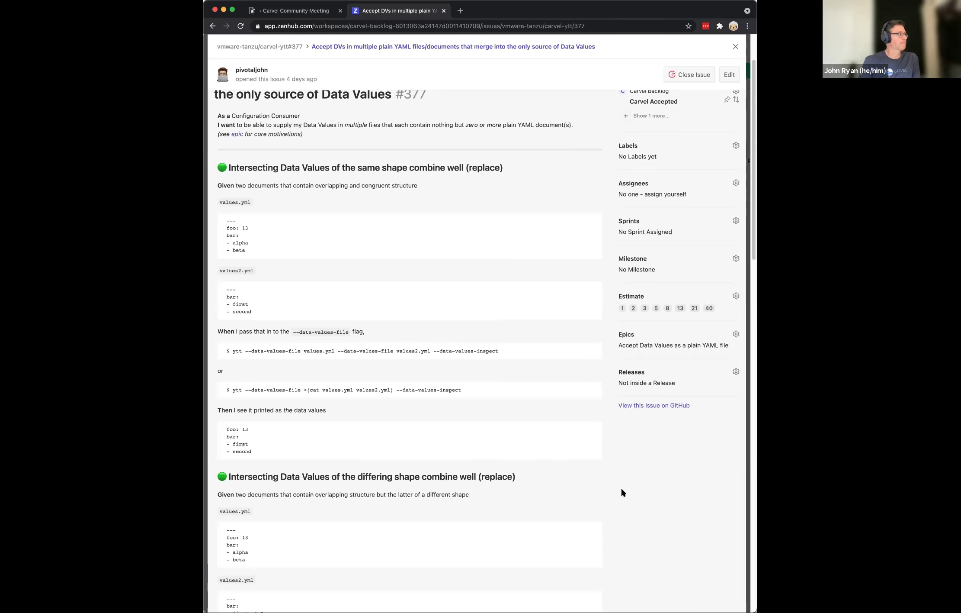
{"action": "scroll", "coordinate": [615, 487], "scroll_direction": "down", "scroll_amount": 1}
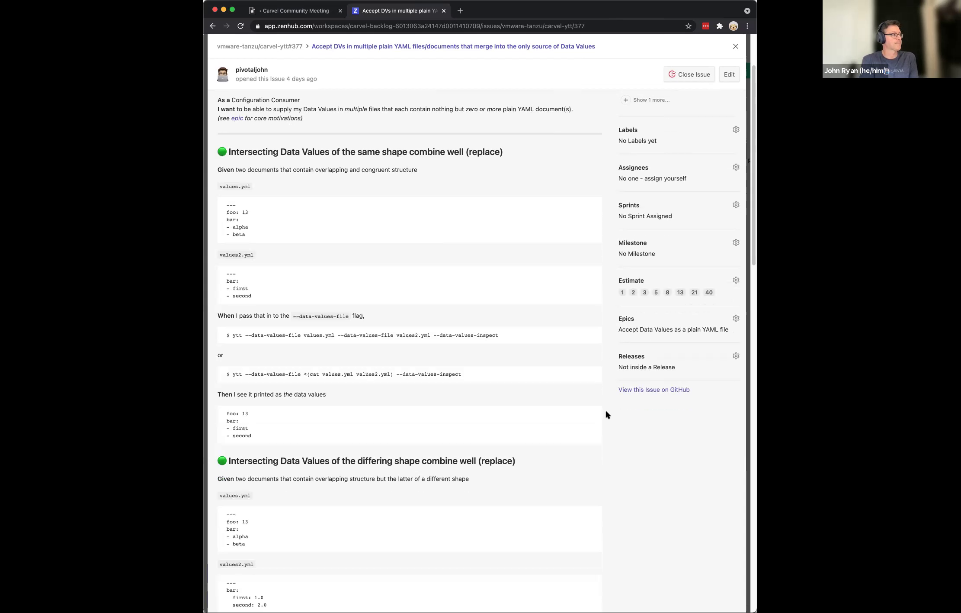
{"action": "scroll", "coordinate": [607, 413], "scroll_direction": "down", "scroll_amount": 1}
{"action": "scroll", "coordinate": [606, 413], "scroll_direction": "down", "scroll_amount": 6}
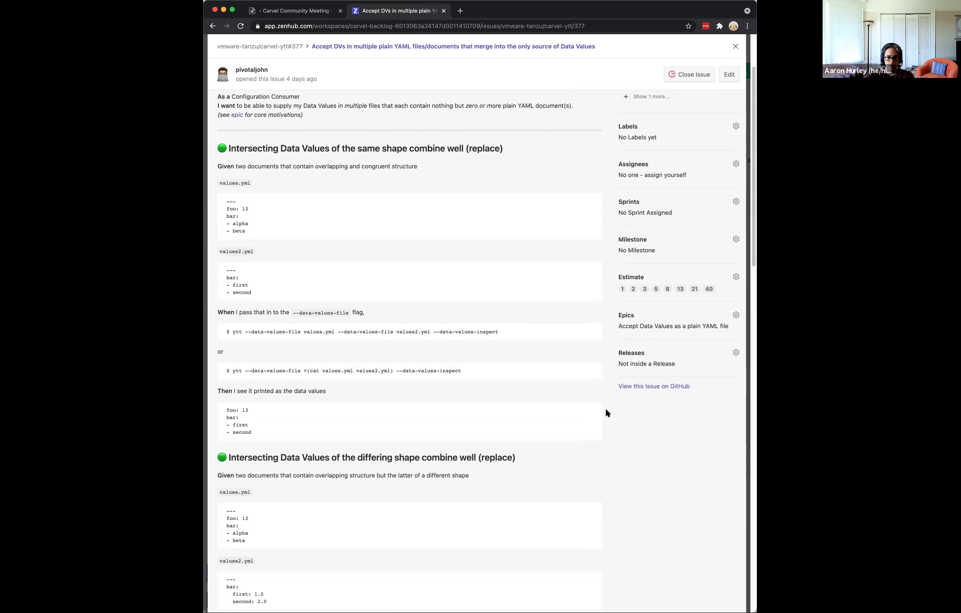
{"action": "scroll", "coordinate": [607, 412], "scroll_direction": "down", "scroll_amount": 9}
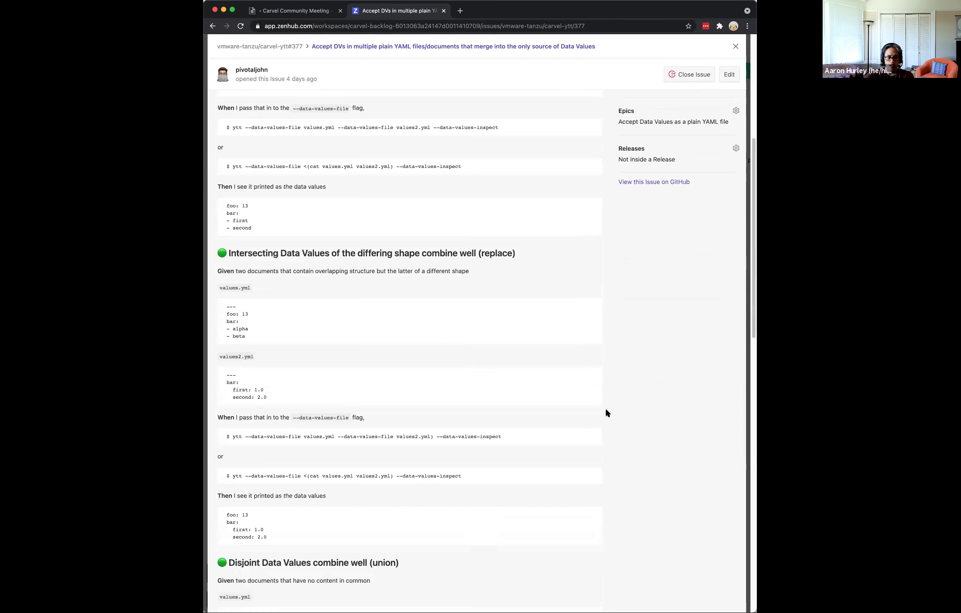
{"action": "scroll", "coordinate": [607, 413], "scroll_direction": "down", "scroll_amount": 3}
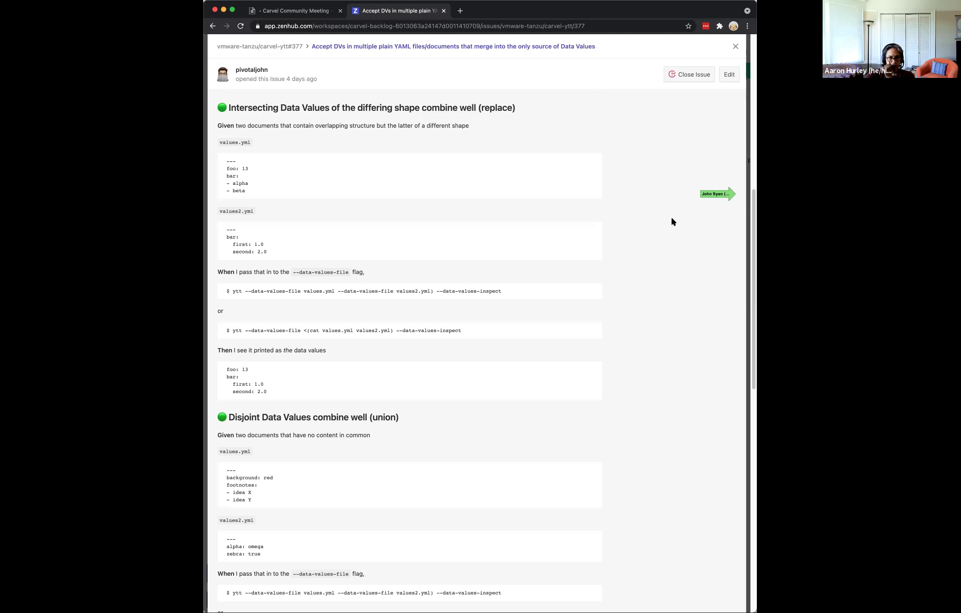
{"action": "scroll", "coordinate": [673, 222], "scroll_direction": "down", "scroll_amount": 1}
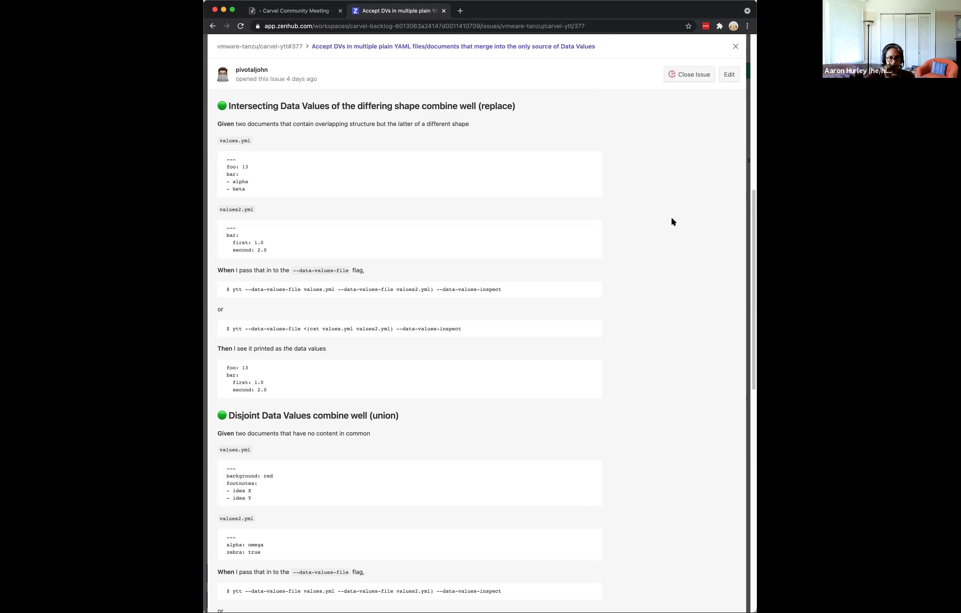
{"action": "scroll", "coordinate": [673, 222], "scroll_direction": "down", "scroll_amount": 1}
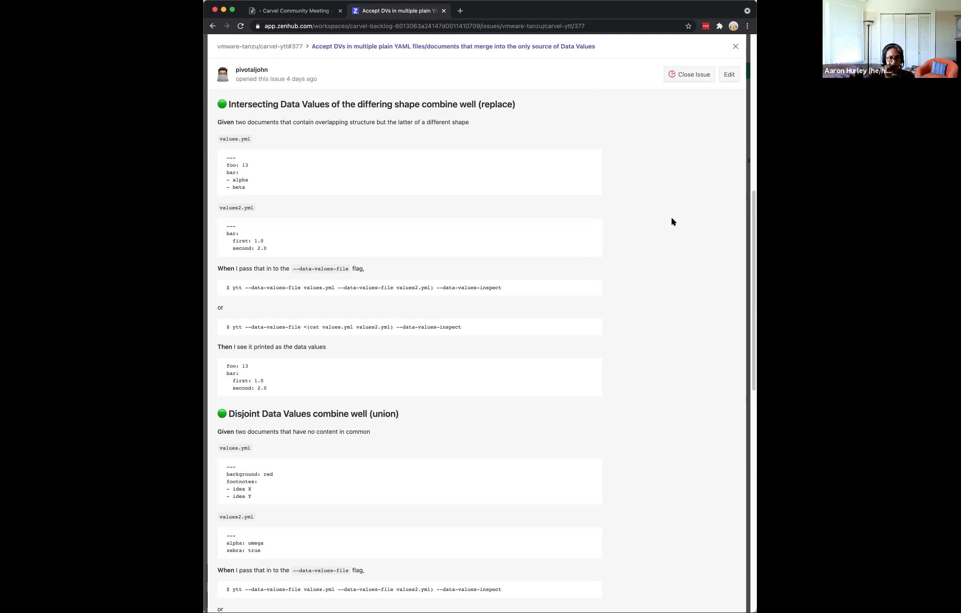
Examine issue #377's disjoint data values scenario, documentation scope and the considerations at the end of the description.
{"action": "scroll", "coordinate": [673, 222], "scroll_direction": "down", "scroll_amount": 10}
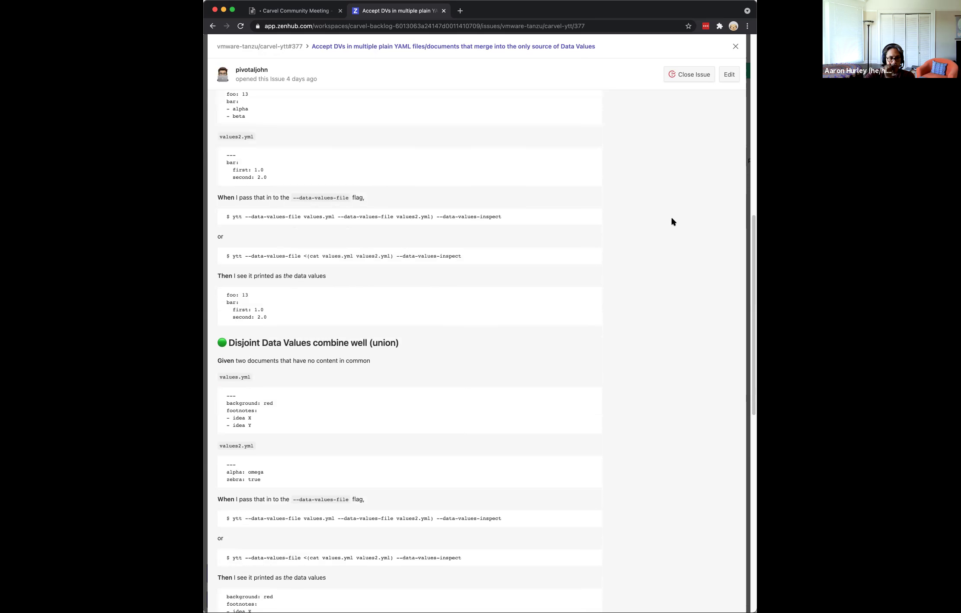
{"action": "scroll", "coordinate": [673, 222], "scroll_direction": "down", "scroll_amount": 2}
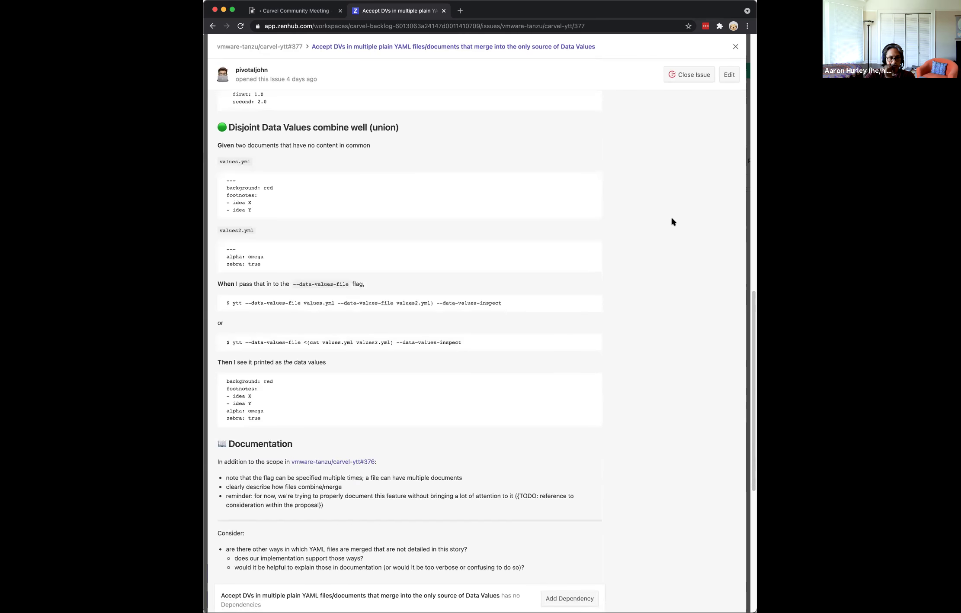
{"action": "scroll", "coordinate": [672, 222], "scroll_direction": "down", "scroll_amount": 1}
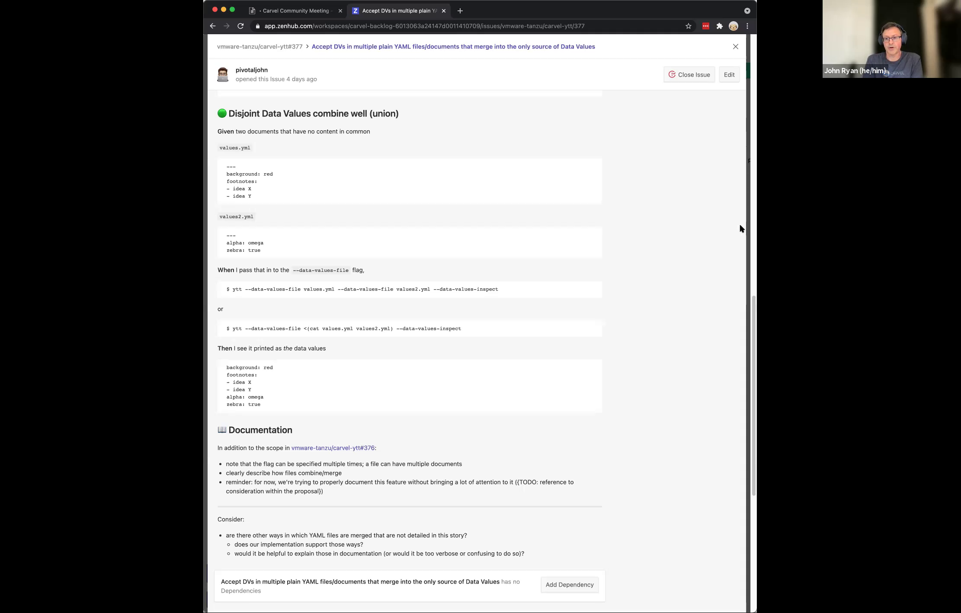
{"action": "scroll", "coordinate": [740, 228], "scroll_direction": "up", "scroll_amount": 1}
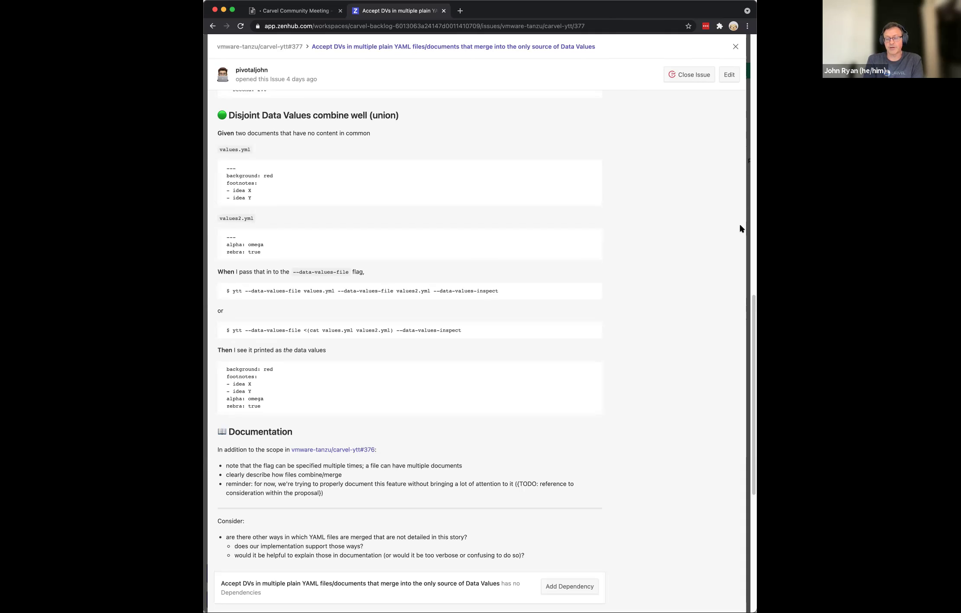
Set issue #377's estimate to 3 points and return to the Carvel Backlog board.
{"action": "scroll", "coordinate": [740, 228], "scroll_direction": "up", "scroll_amount": 5}
{"action": "scroll", "coordinate": [740, 228], "scroll_direction": "up", "scroll_amount": 20}
{"action": "scroll", "coordinate": [740, 228], "scroll_direction": "up", "scroll_amount": 20}
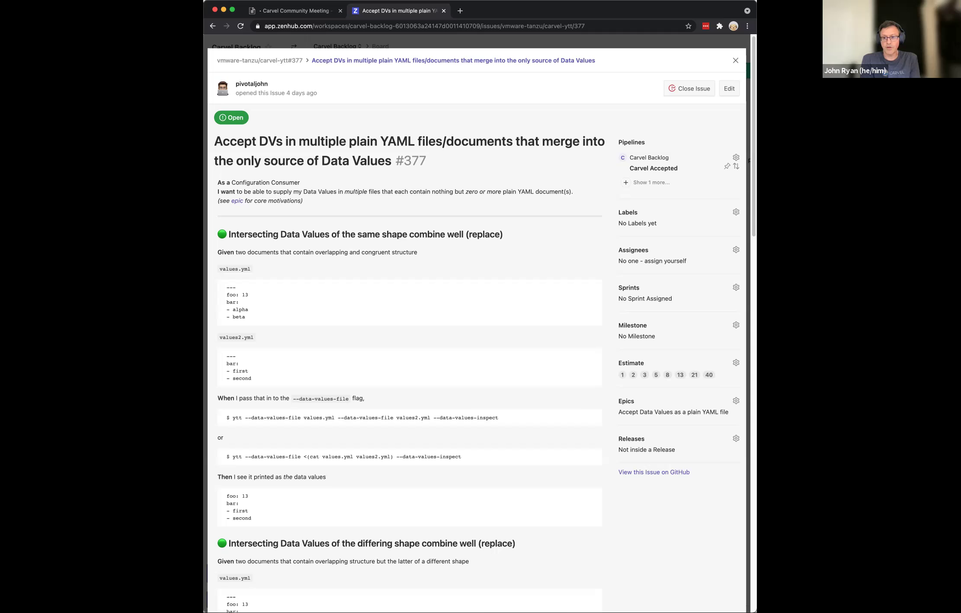
{"action": "left_click", "coordinate": [644, 375]}
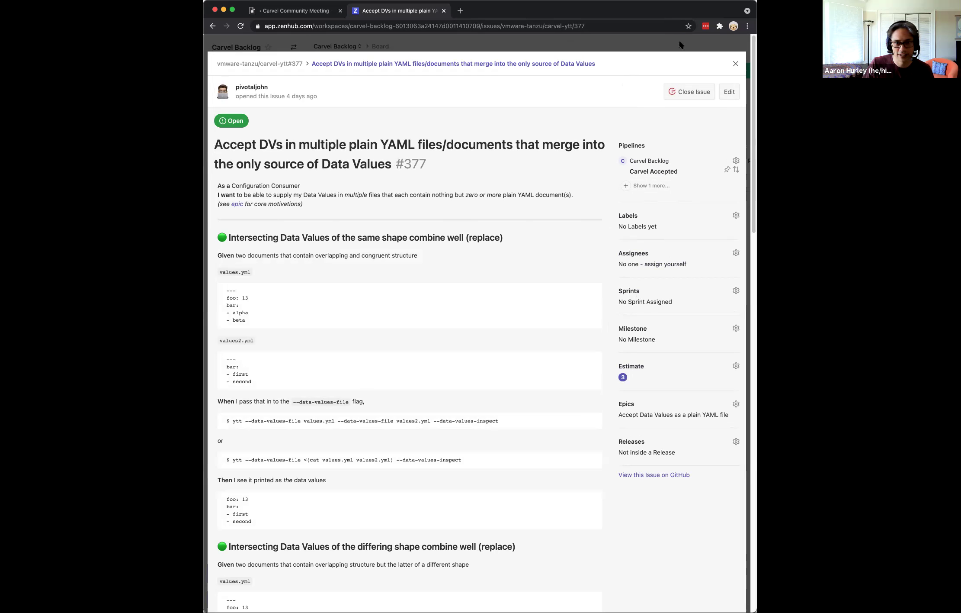
{"action": "left_click", "coordinate": [697, 46]}
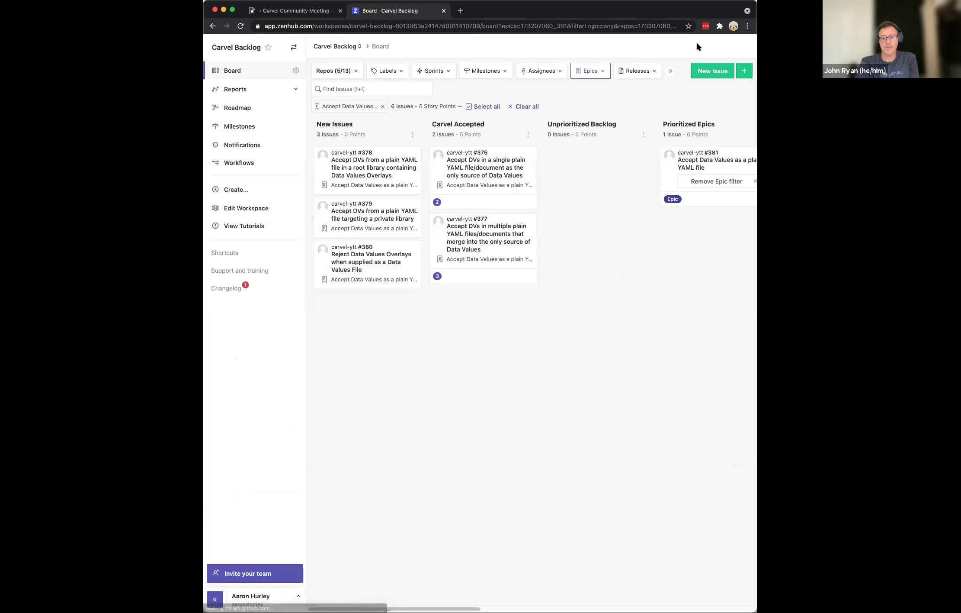